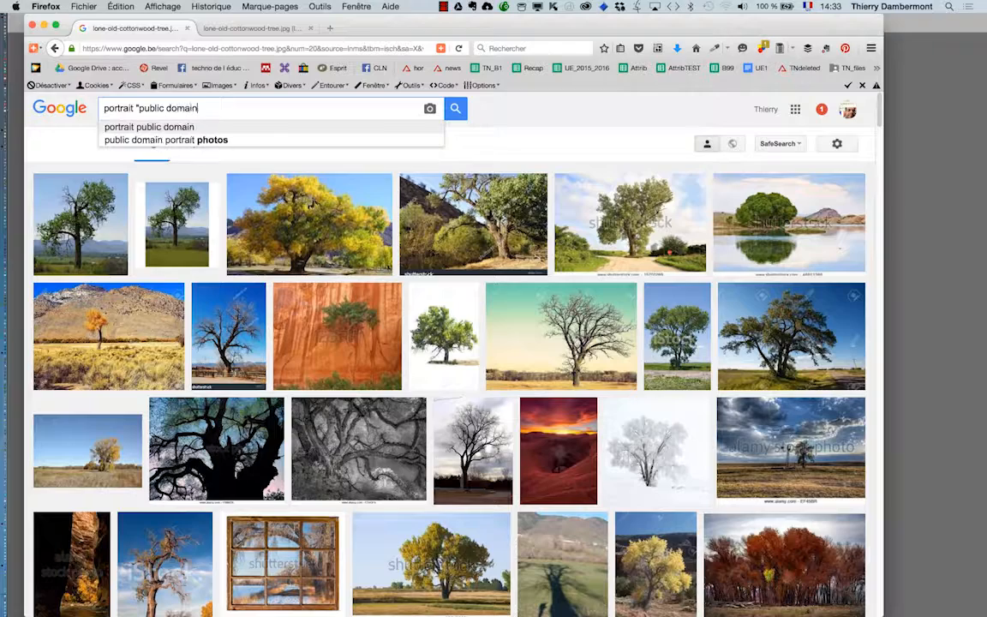
- Search images for portrait "public domain", show the search filters, and open the red-dress and blonde woman portraits in separate tabs
key("Return")
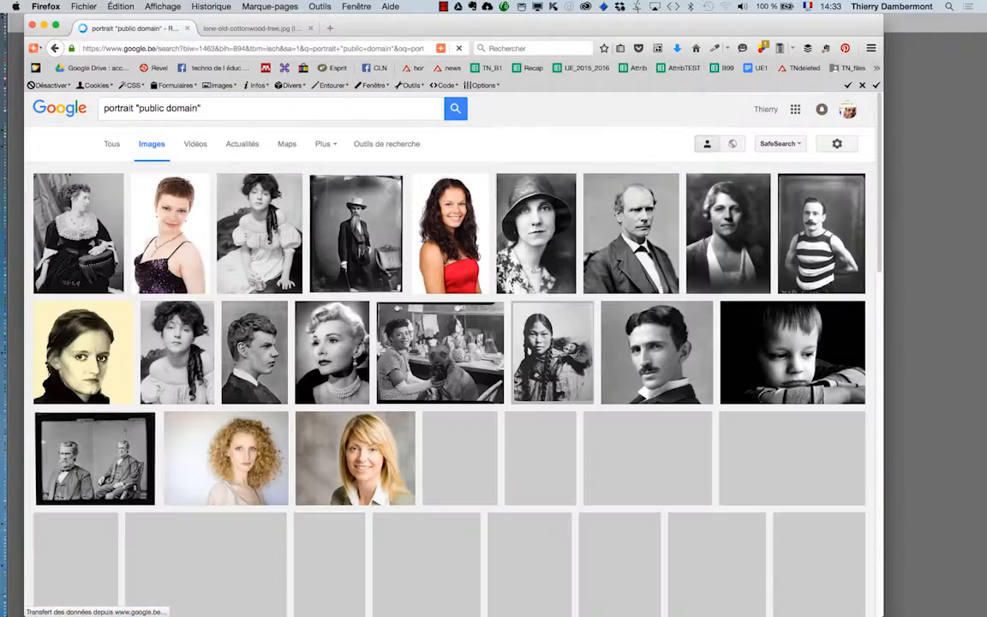
left_click(392, 144)
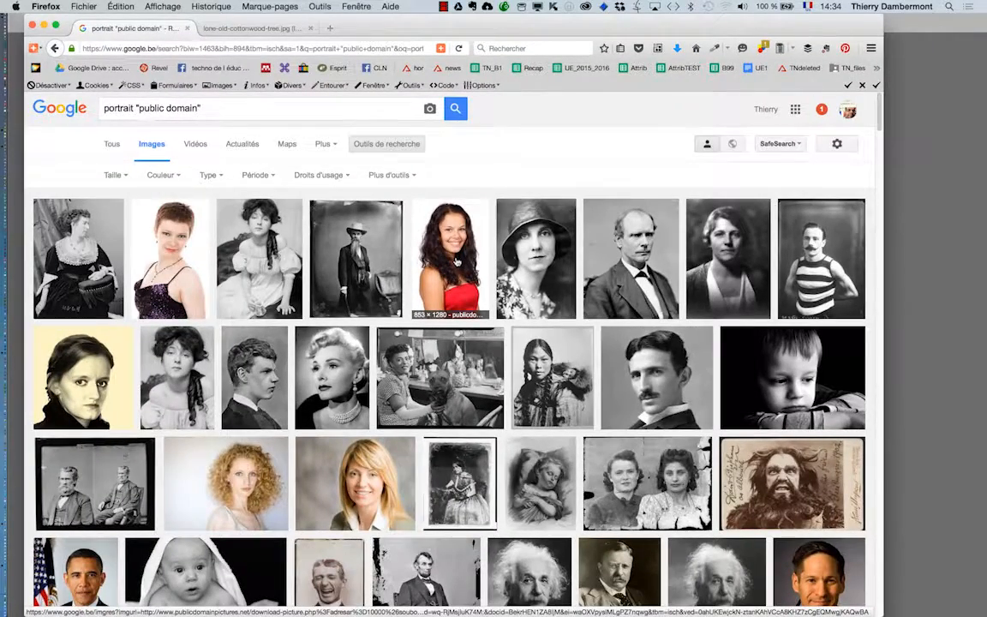
left_click(457, 262, "super")
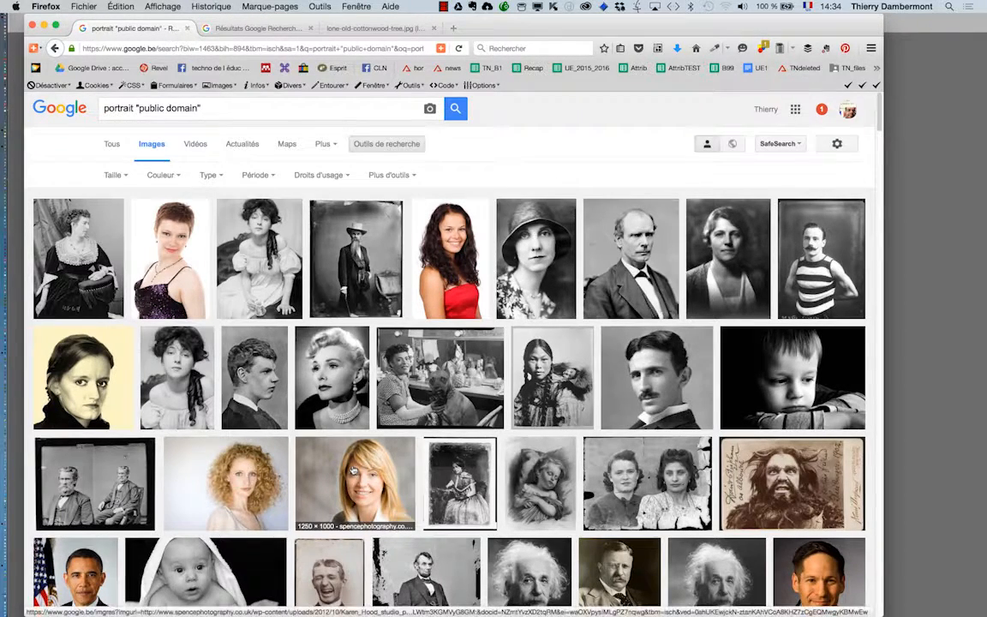
left_click(315, 415, "super")
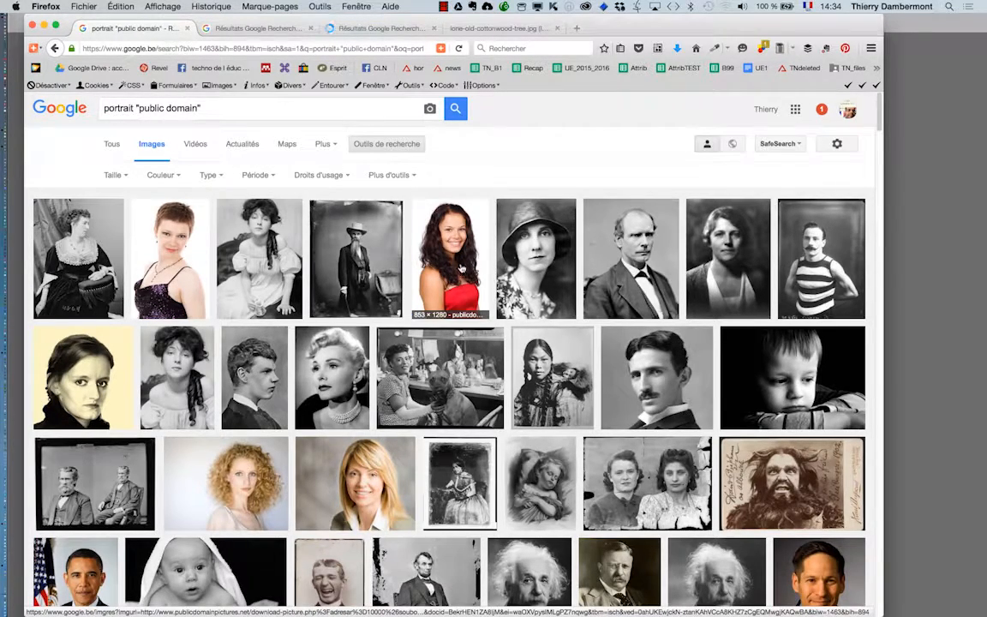
- Display the red-dress portrait's full image and open the file with Adobe Photoshop CC 2015
left_click(460, 269)
left_click(704, 307)
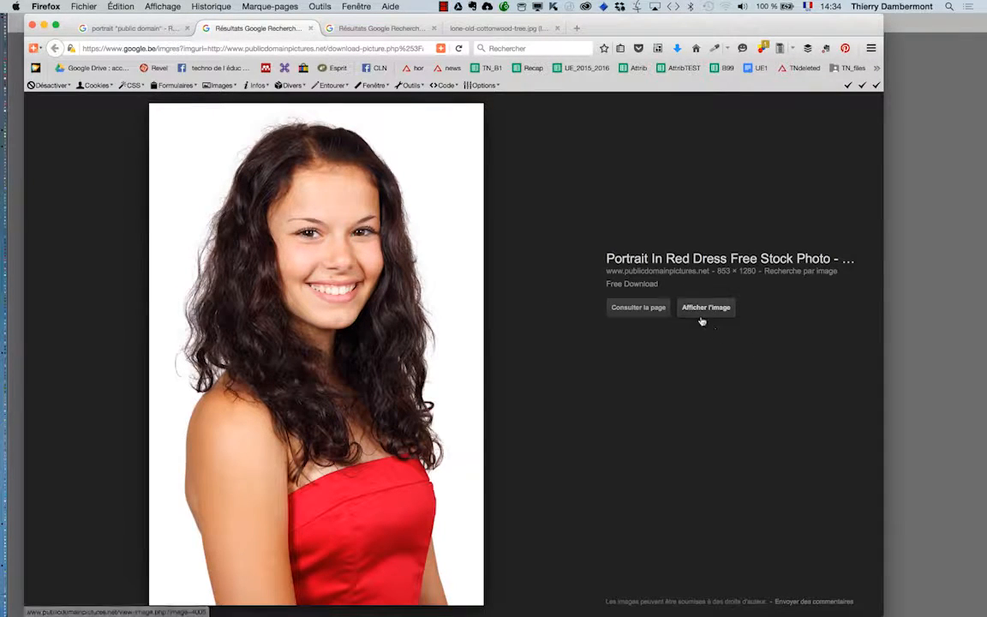
left_click(703, 313)
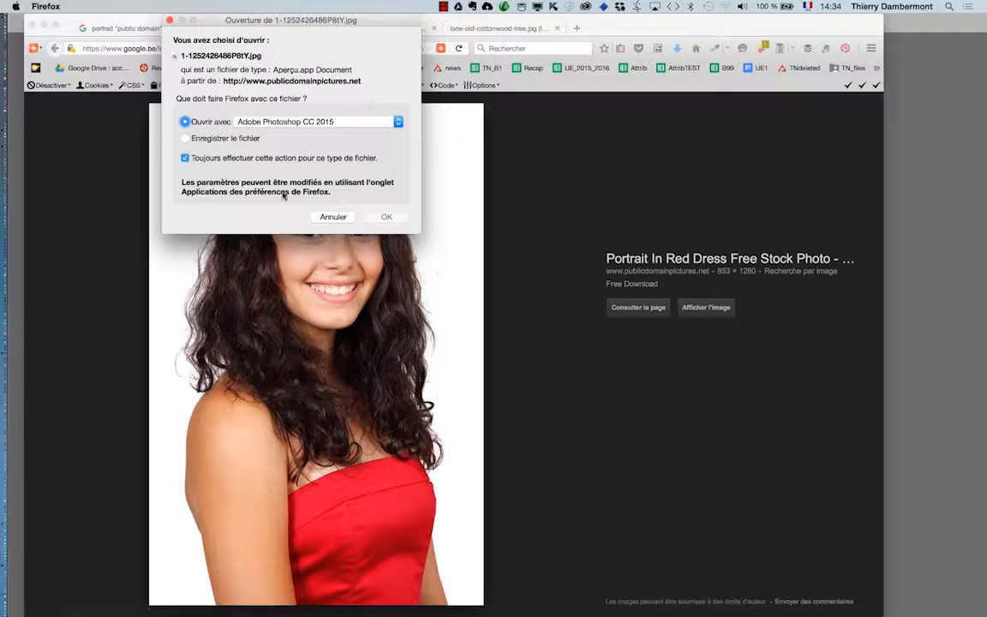
left_click(386, 217)
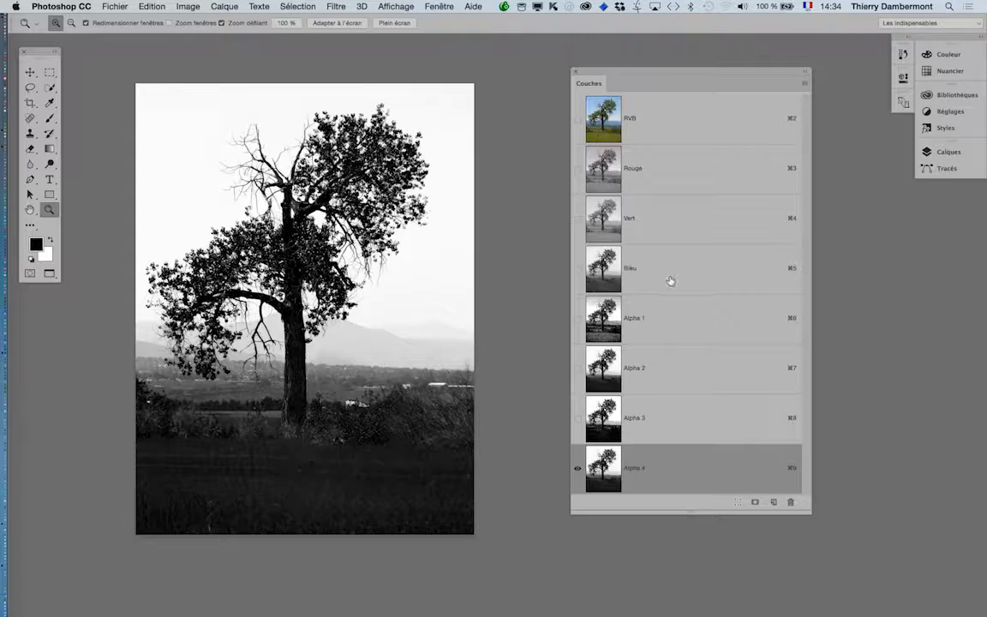
- Frame the portrait's head and hair beside the channels in Photoshop, and minimise the browser window
left_click_drag(462, 262, 304, 259)
left_click(348, 285)
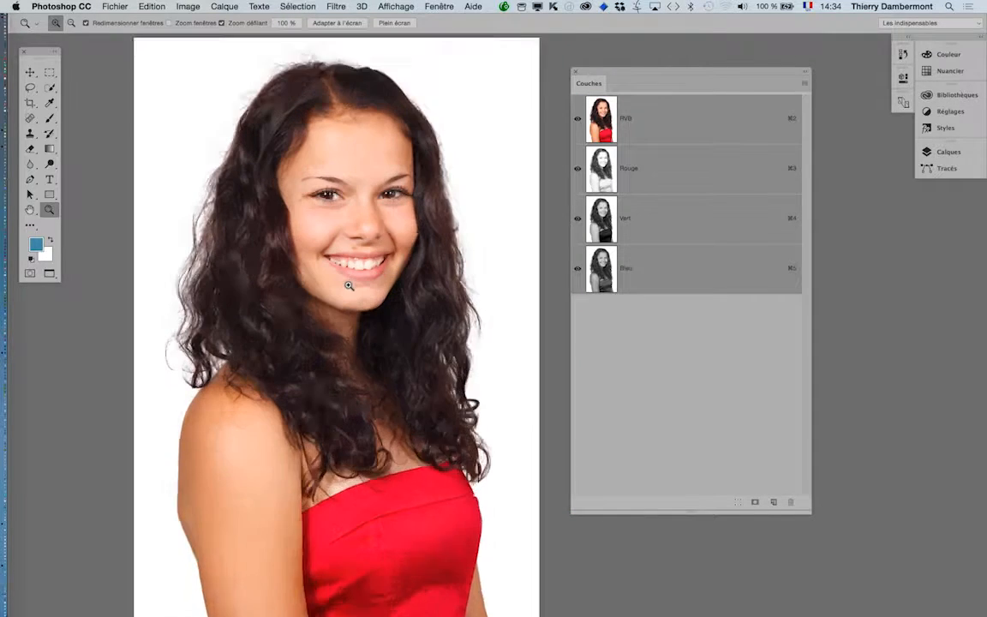
left_click(364, 200)
left_click(471, 264, "alt")
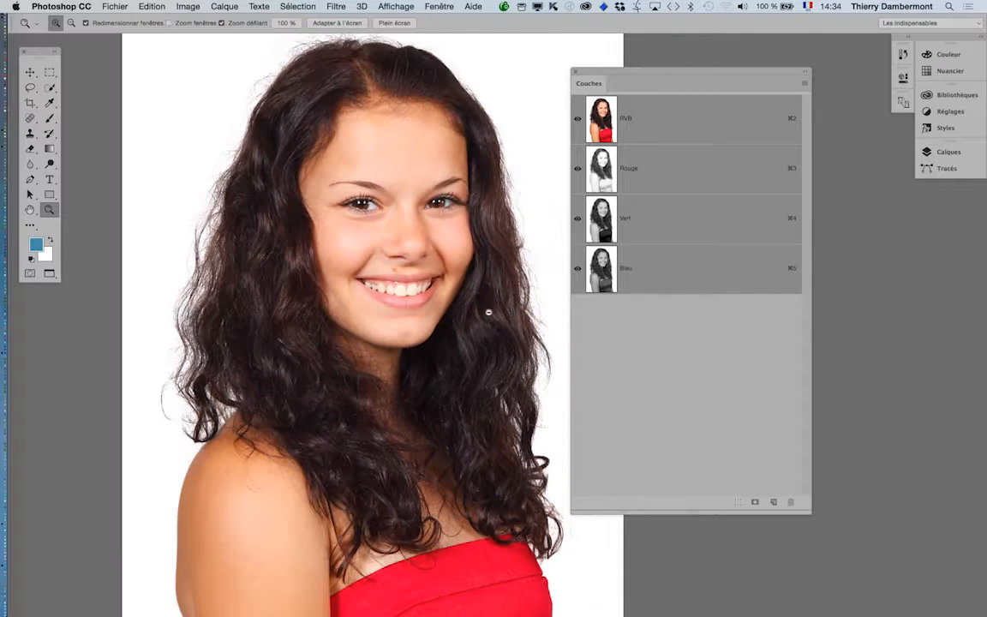
left_click_drag(418, 341, 335, 359)
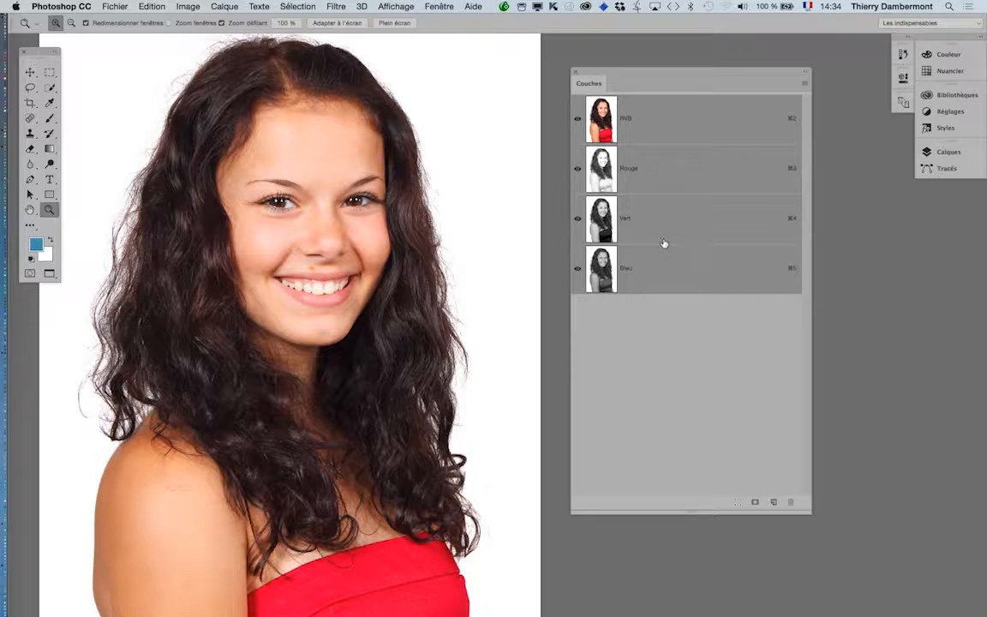
left_click(12, 84)
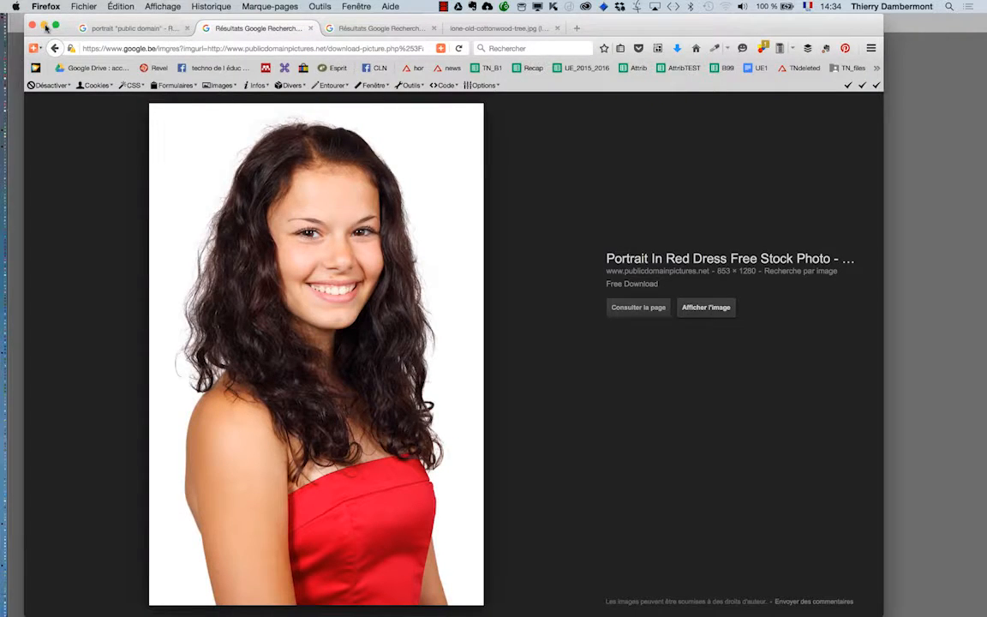
left_click(46, 27)
left_click(333, 216)
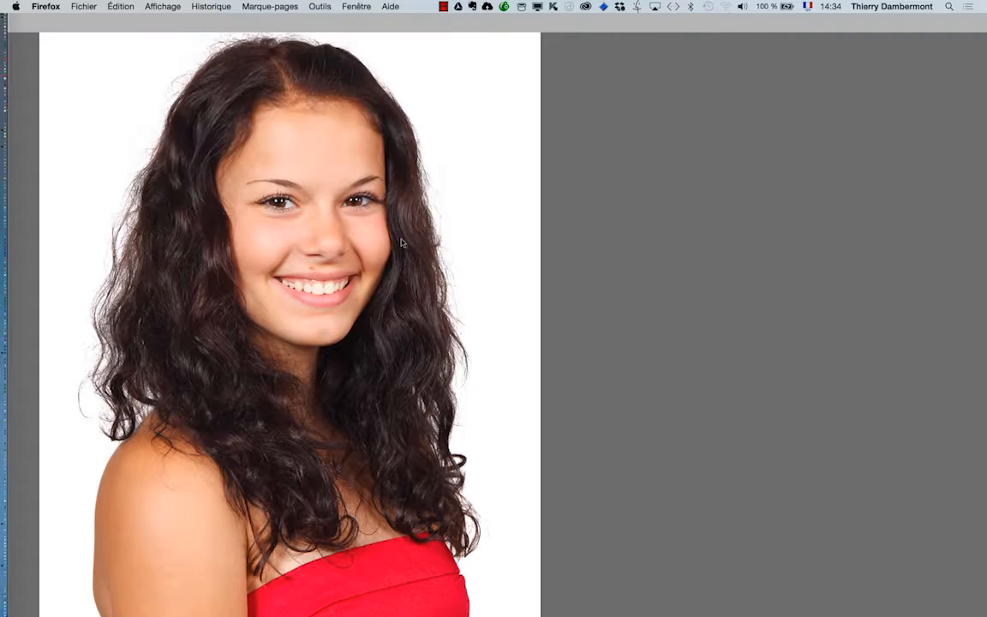
left_click(482, 272)
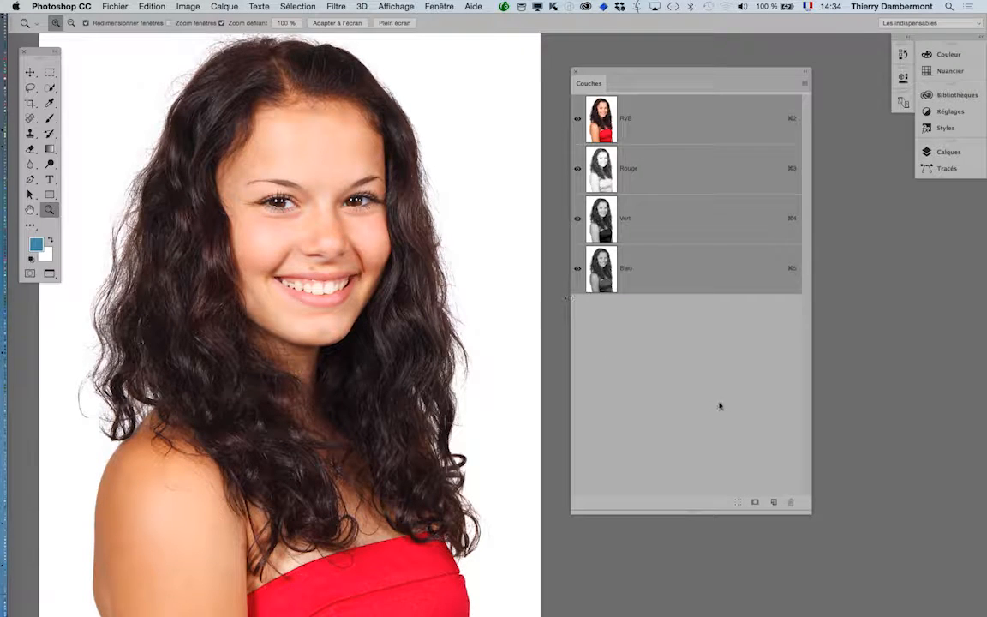
- Open the Opérations (Calculations) dialog for the portrait and move it clear of the face and hair
left_click(185, 7)
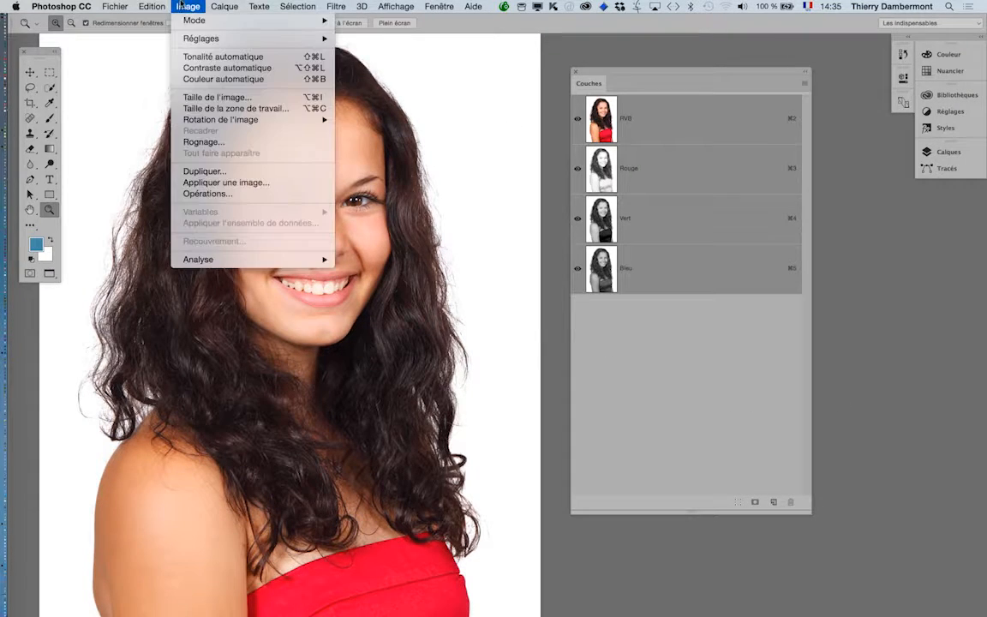
left_click(214, 194)
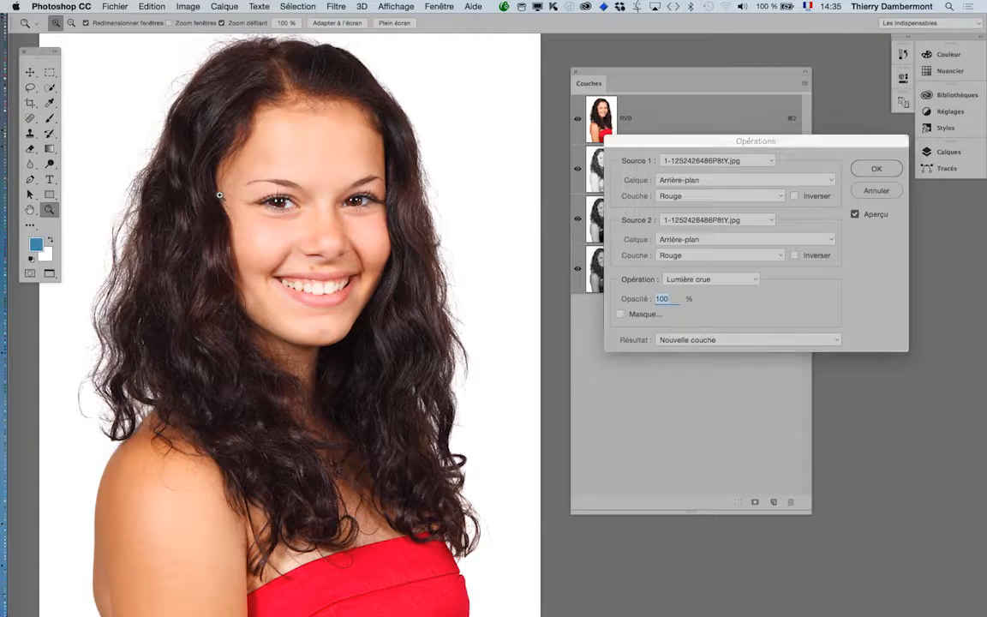
left_click_drag(636, 142, 509, 68)
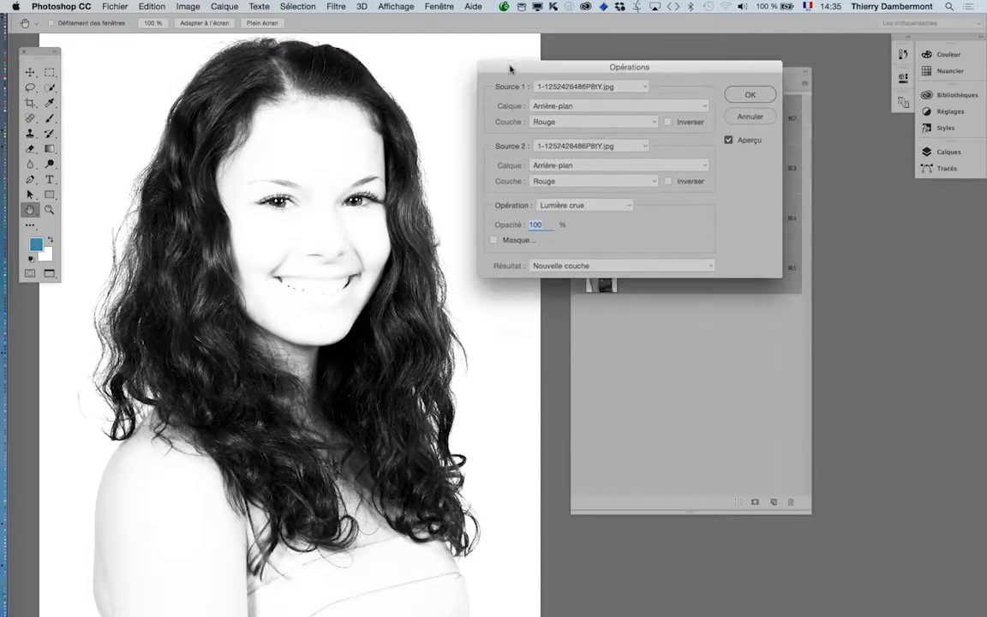
- Try Lumière tamisée, Lumière vive and Lumière linéaire on the two Rouge channels, and return to Lumière crue
left_click(572, 204)
left_click(572, 193)
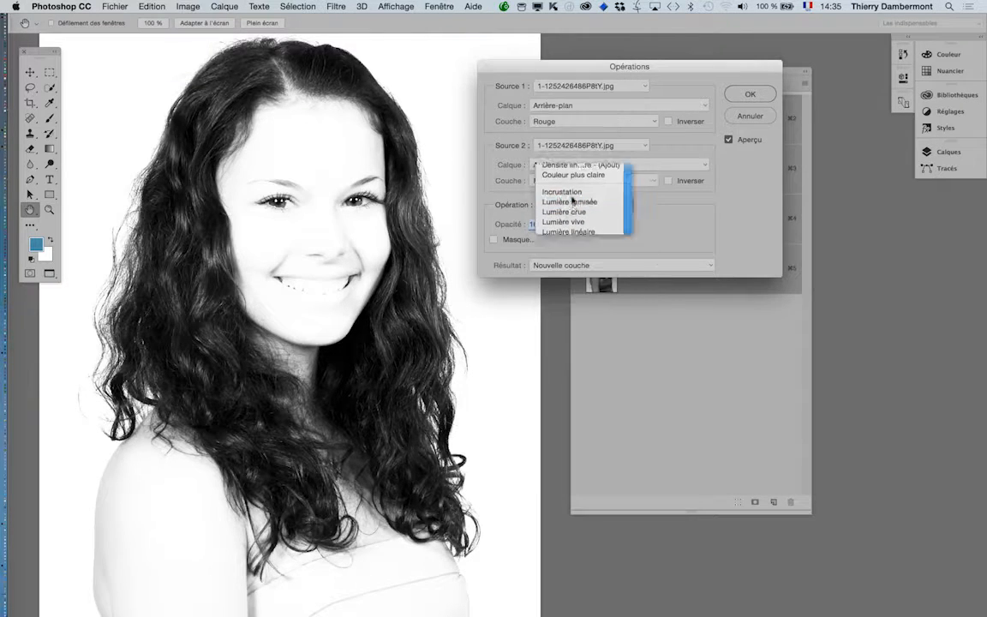
left_click(572, 204)
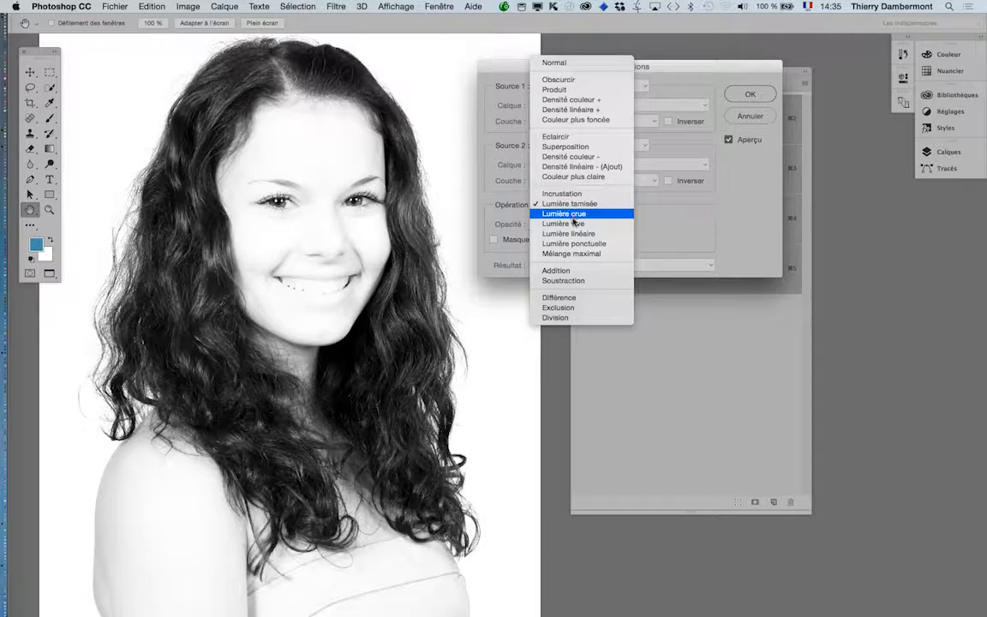
left_click(572, 224)
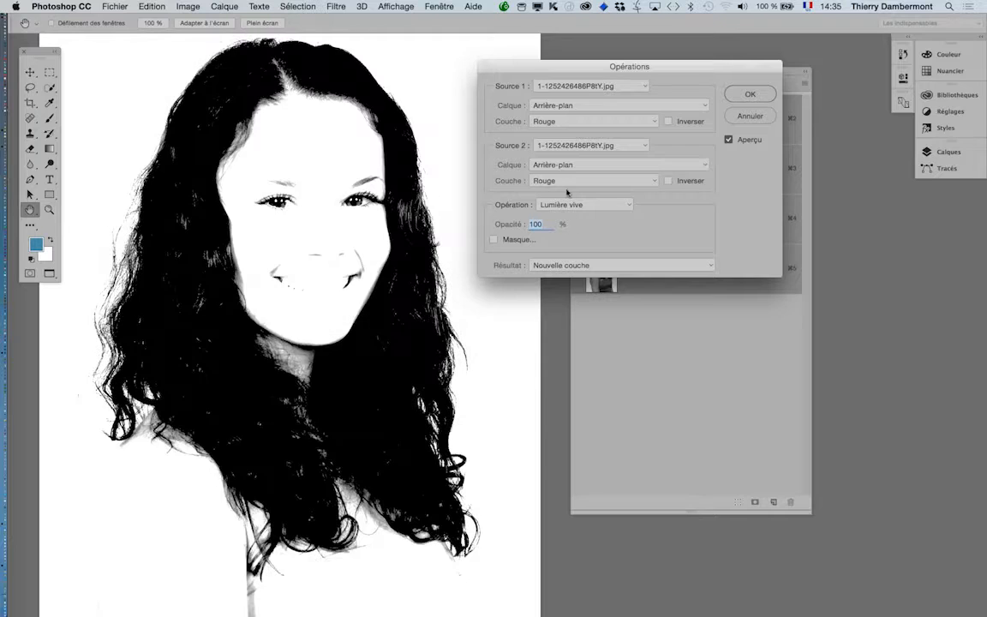
left_click(568, 207)
left_click(569, 219)
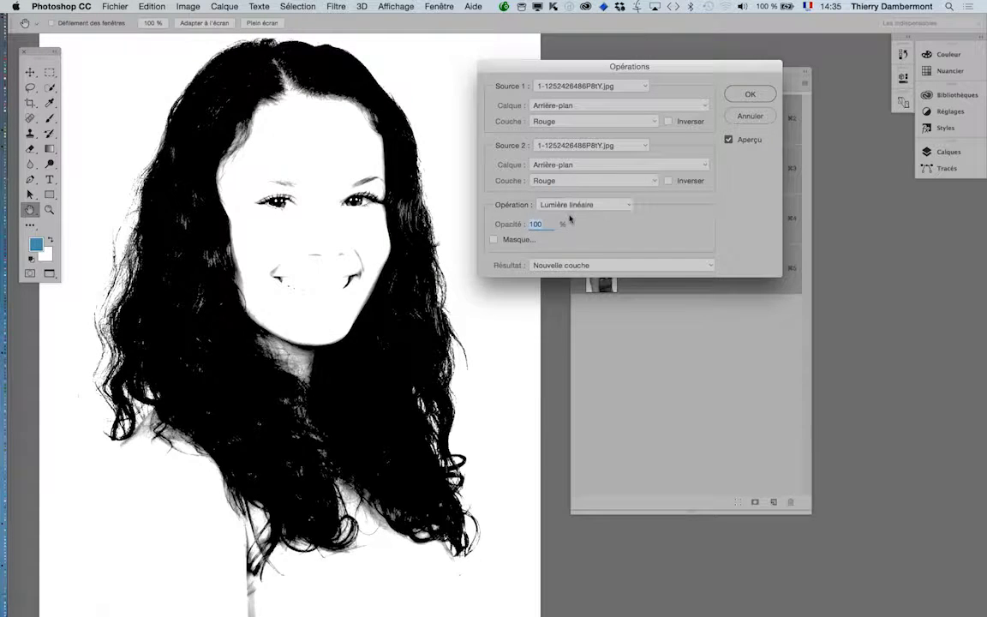
left_click(570, 204)
left_click(517, 184)
- Try a calculation mask using the Gris, Rouge, Vert and Bleu channels, and disable the mask again
left_click(494, 240)
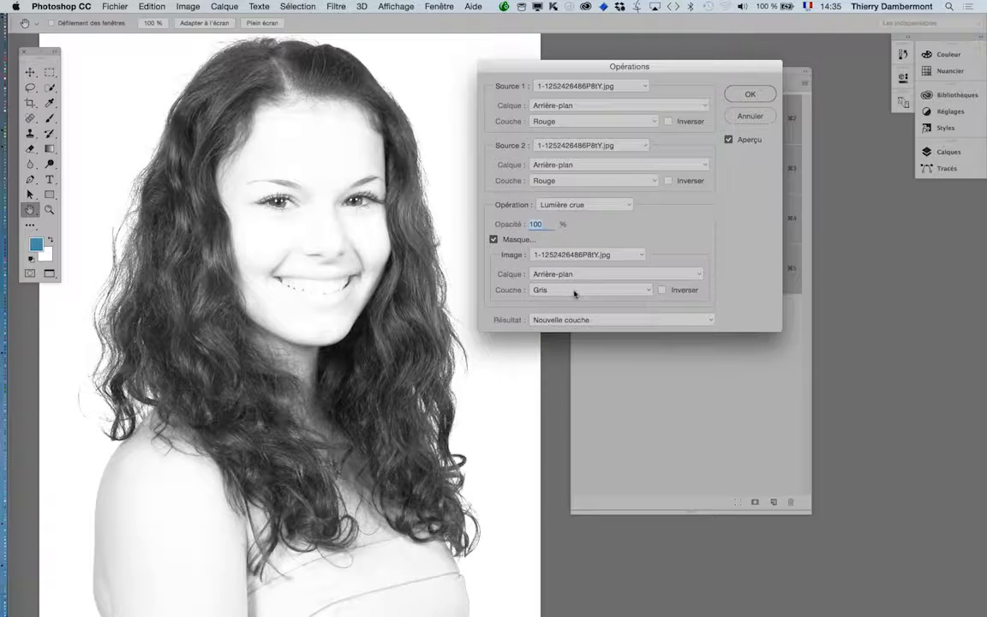
left_click(574, 291)
left_click(571, 300)
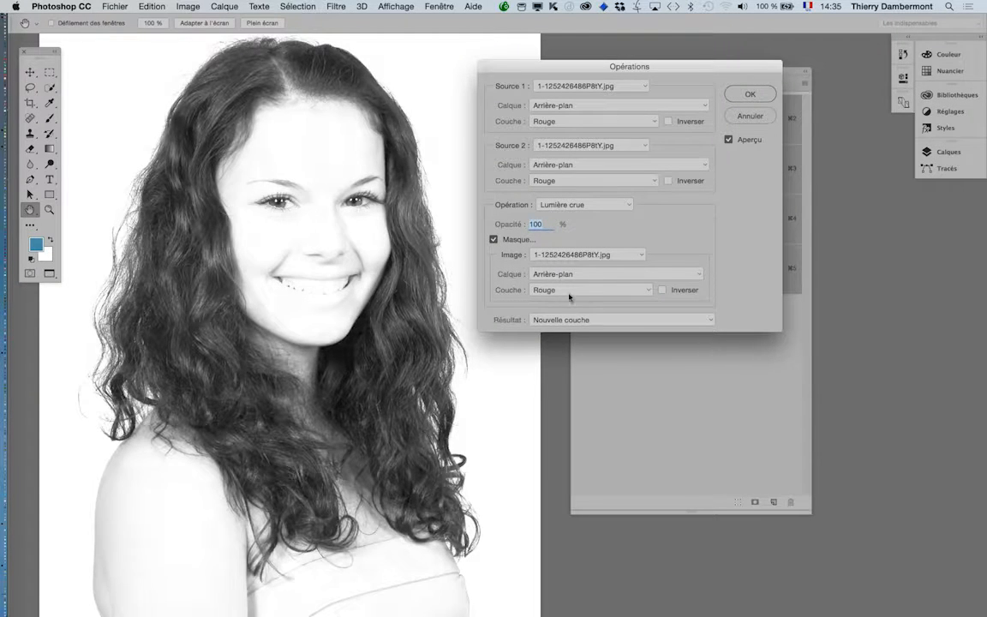
left_click(569, 291)
left_click(568, 300)
left_click(565, 290)
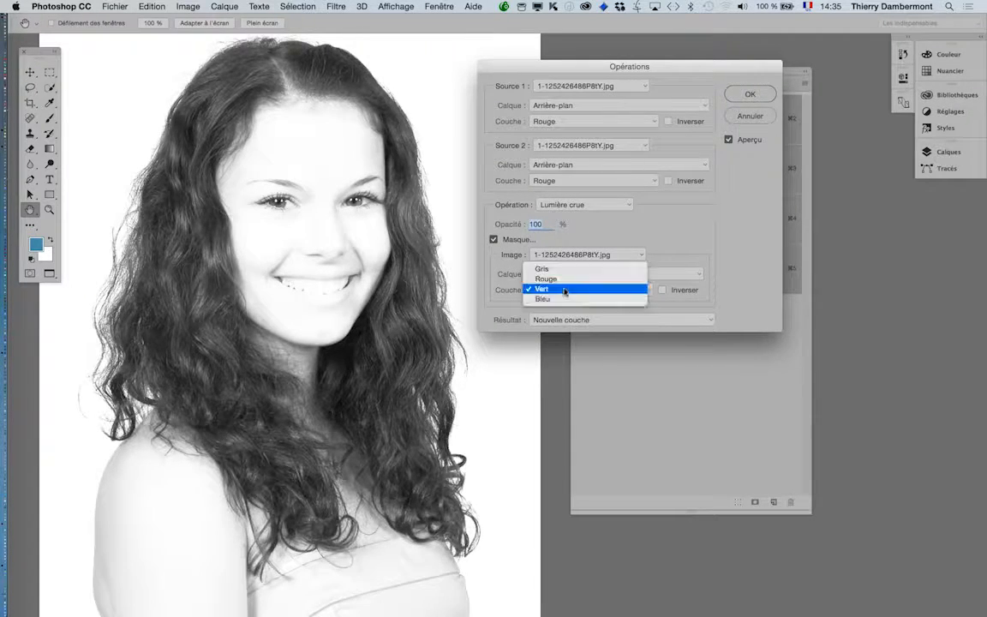
left_click(565, 299)
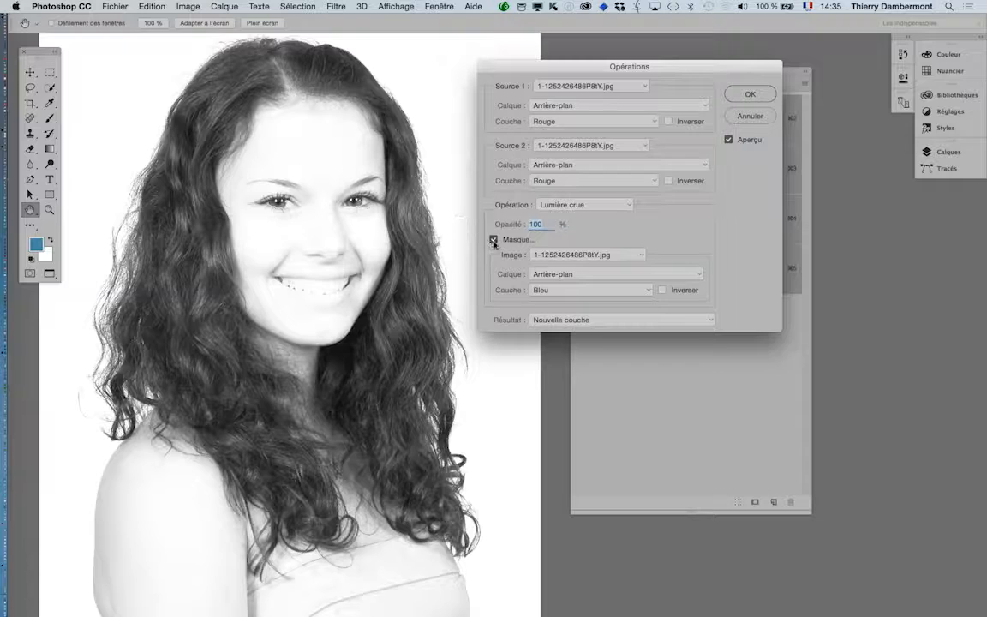
left_click(493, 240)
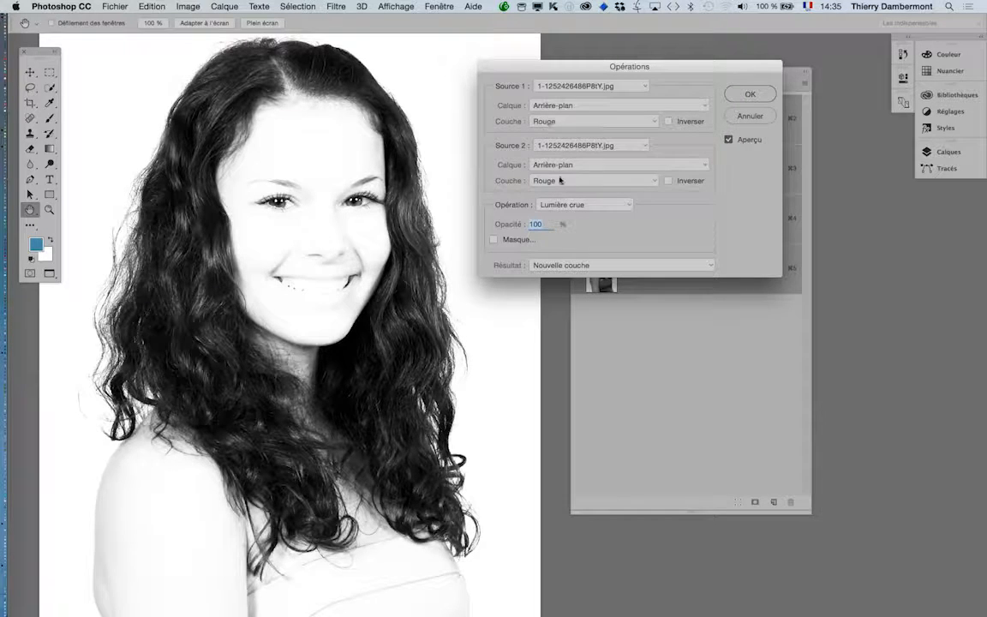
- Set the channel of both Source 1 and Source 2 to Vert
left_click(557, 121)
left_click(557, 132)
left_click(553, 182)
left_click(553, 192)
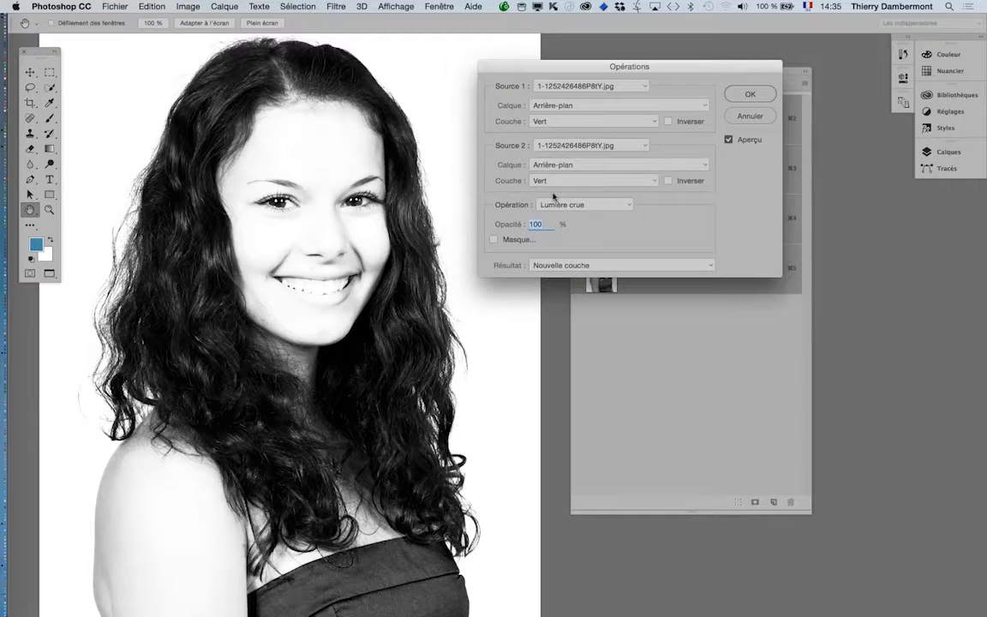
- Try Lumière vive and Lumière tamisée as the blending mode for the two Vert channels
left_click(562, 207)
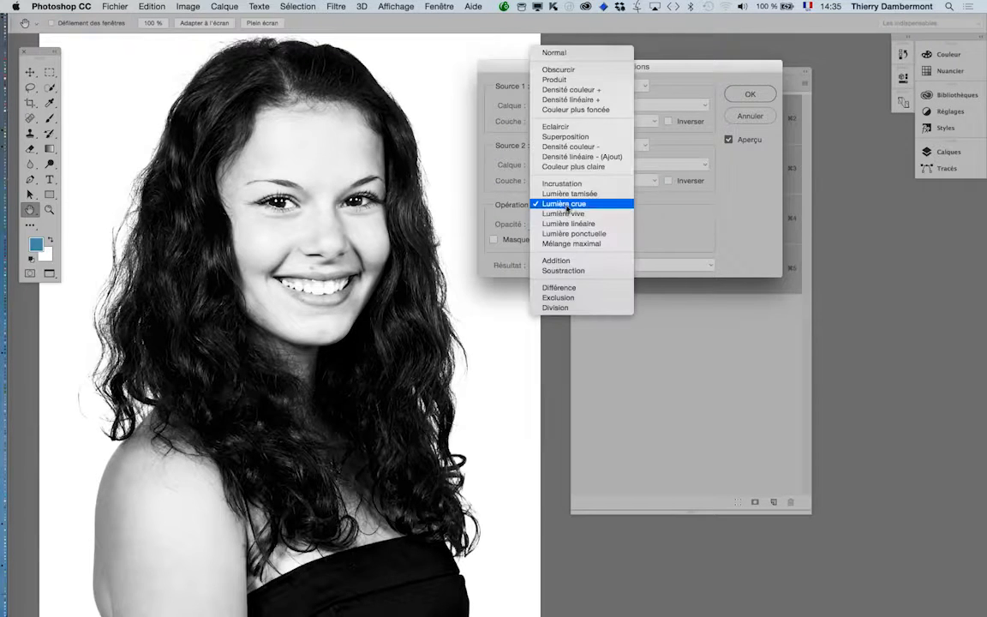
left_click(571, 215)
left_click(567, 206)
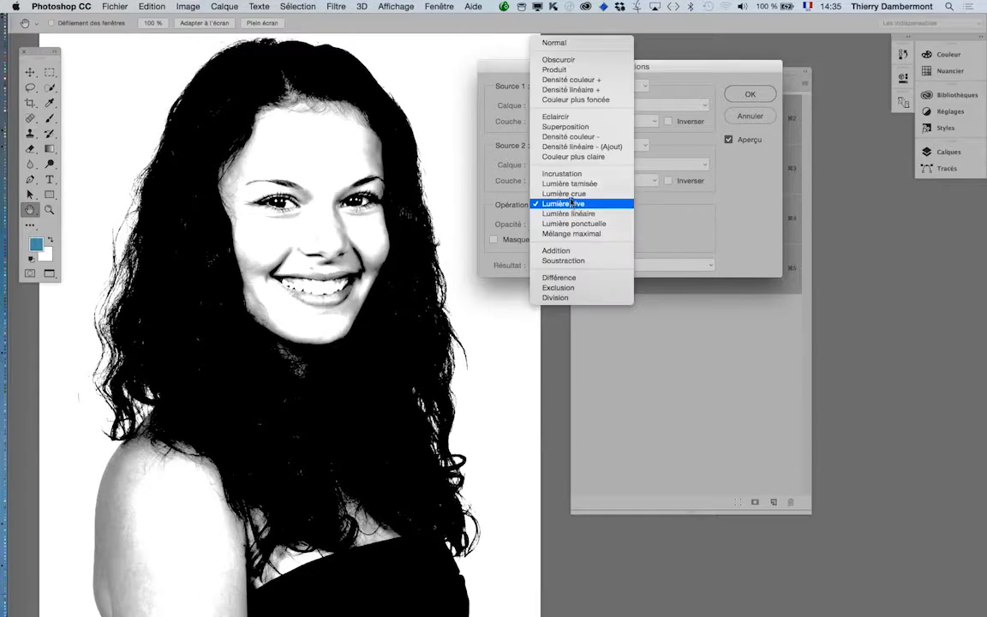
left_click(567, 194)
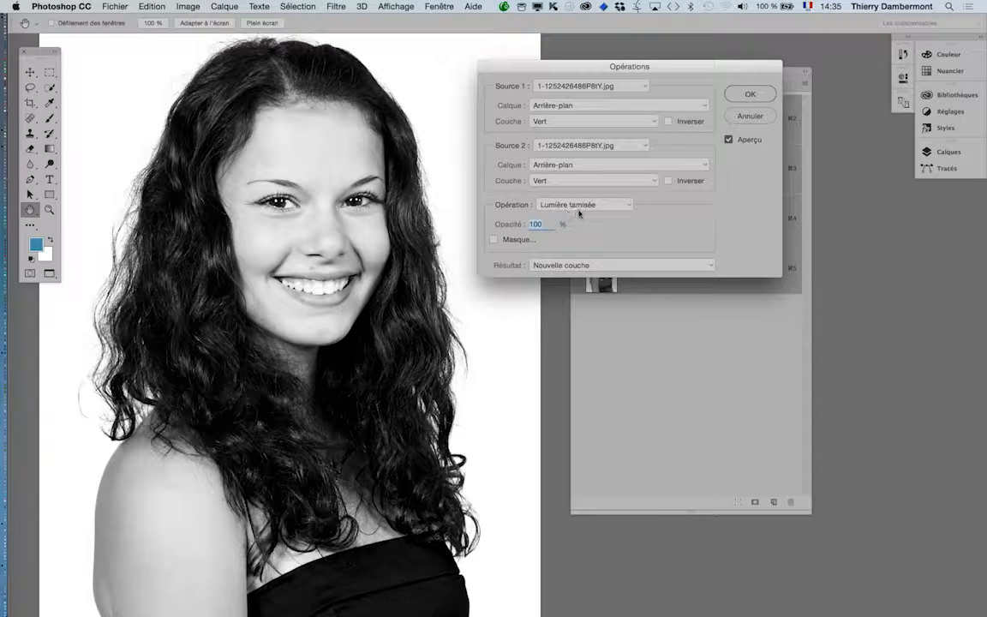
- Move the Opérations dialog to uncover the channel thumbnails, try Bleu for Source 2, and set its channel to Rouge
left_click_drag(593, 71, 749, 105)
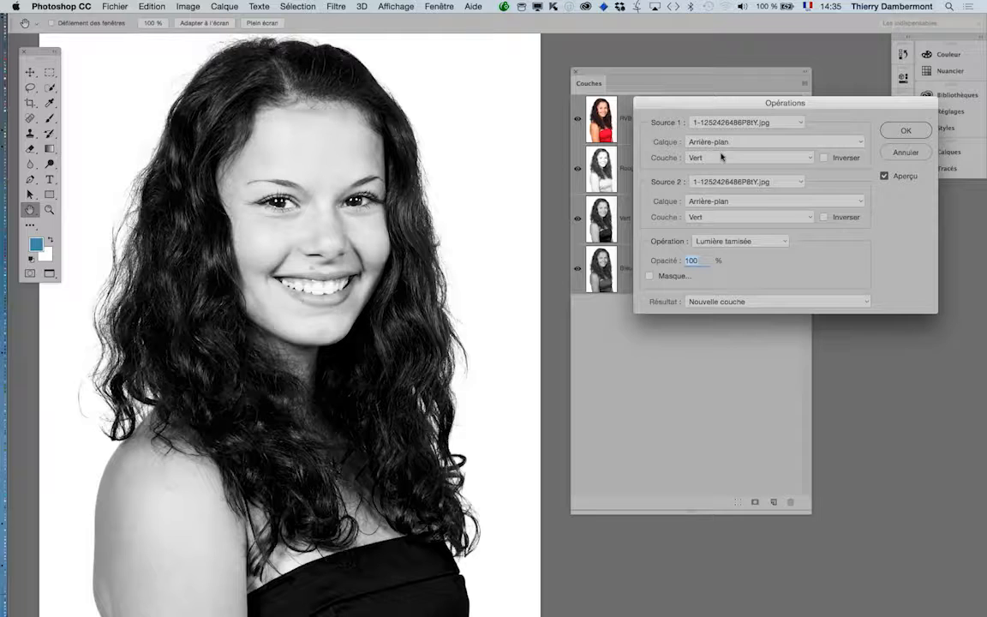
left_click(710, 220)
left_click(710, 226)
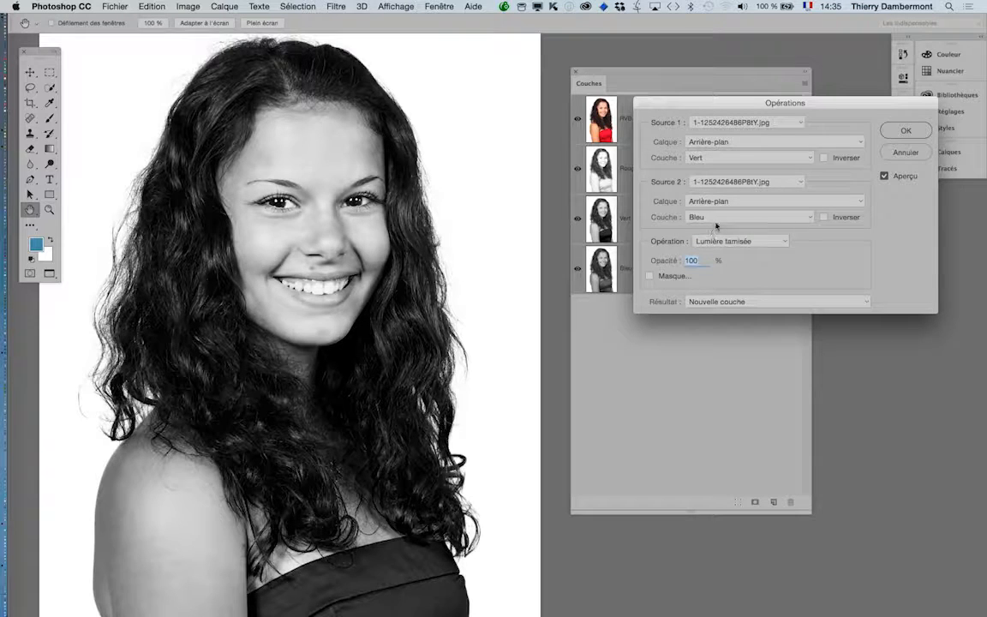
left_click(715, 218)
left_click(715, 198)
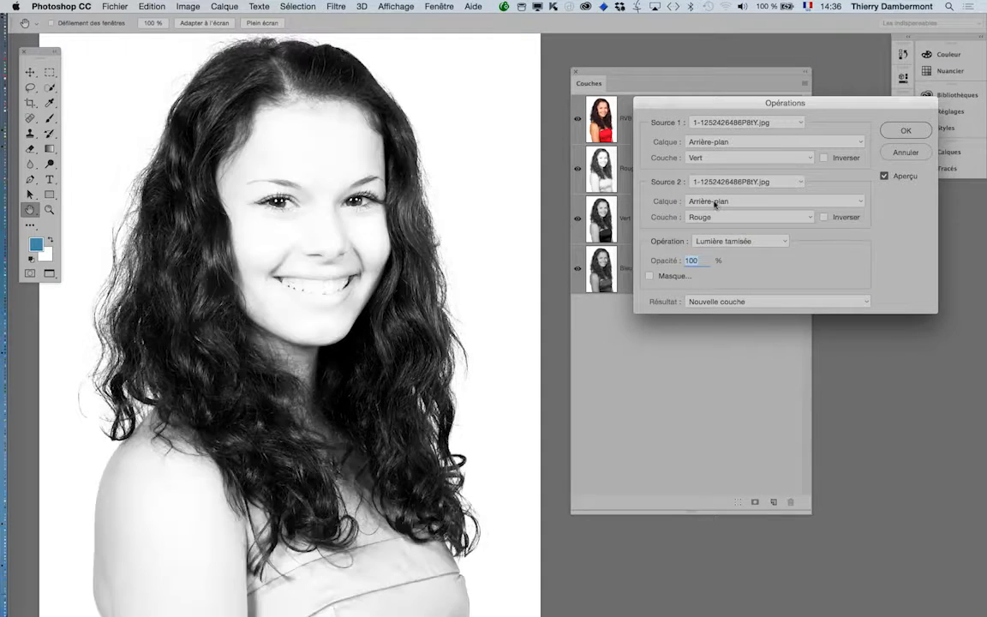
- Try Lumière crue on the Vert and Rouge combination, and set the calculation's blending mode to Produit
left_click(723, 241)
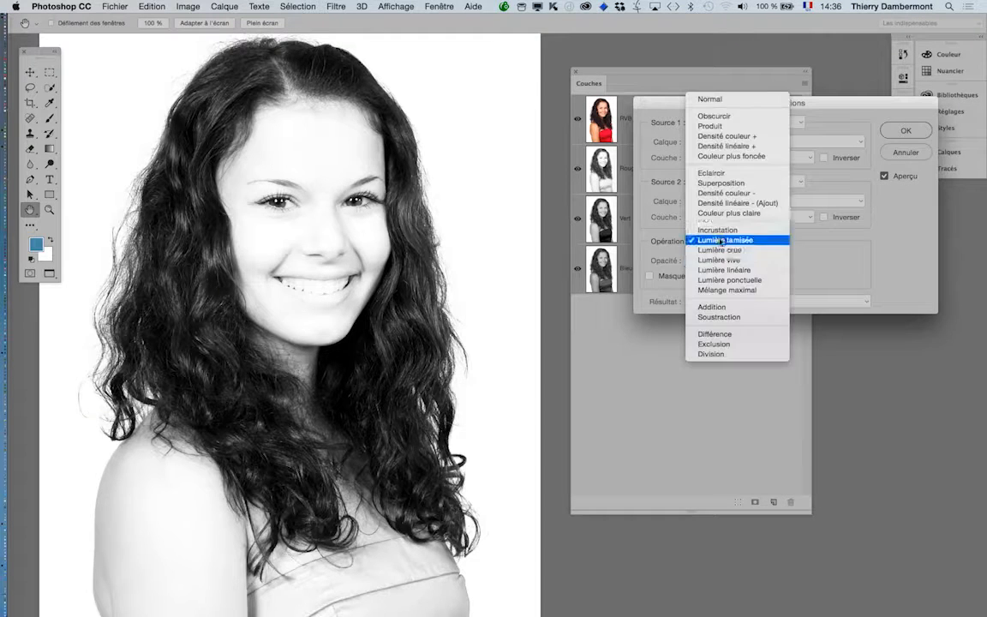
left_click(723, 249)
left_click(723, 248)
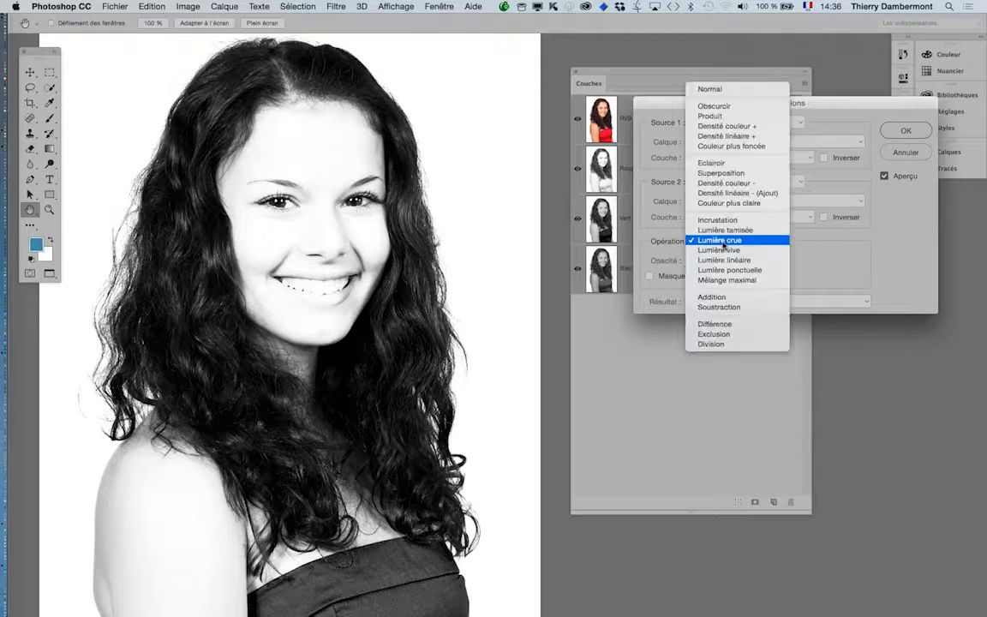
left_click(733, 122)
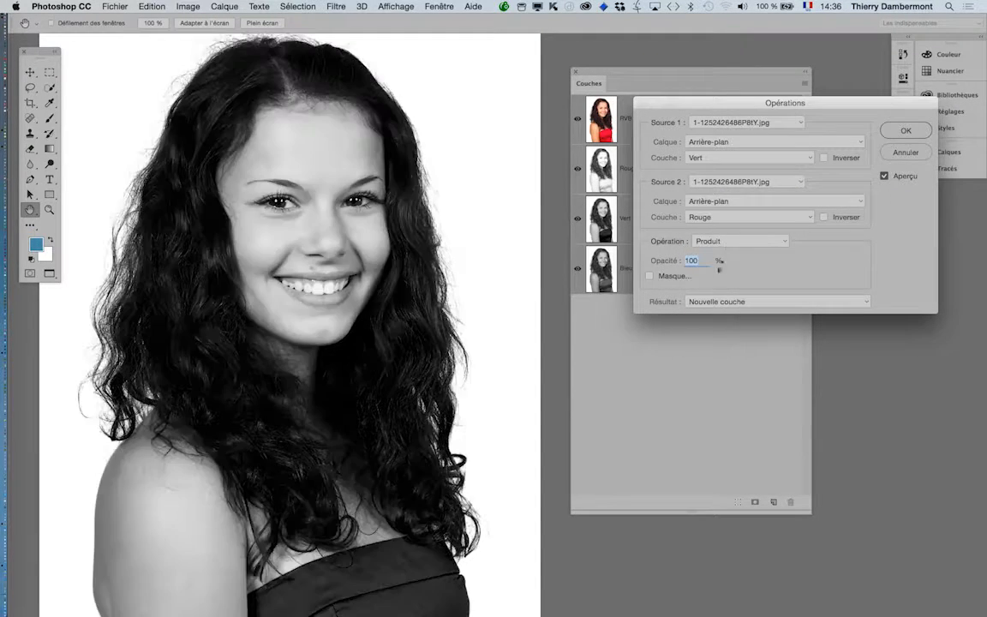
- Try Densité couleur + and Densité linéaire + as the blending mode for the Vert and Rouge channels
left_click(727, 242)
left_click(727, 250)
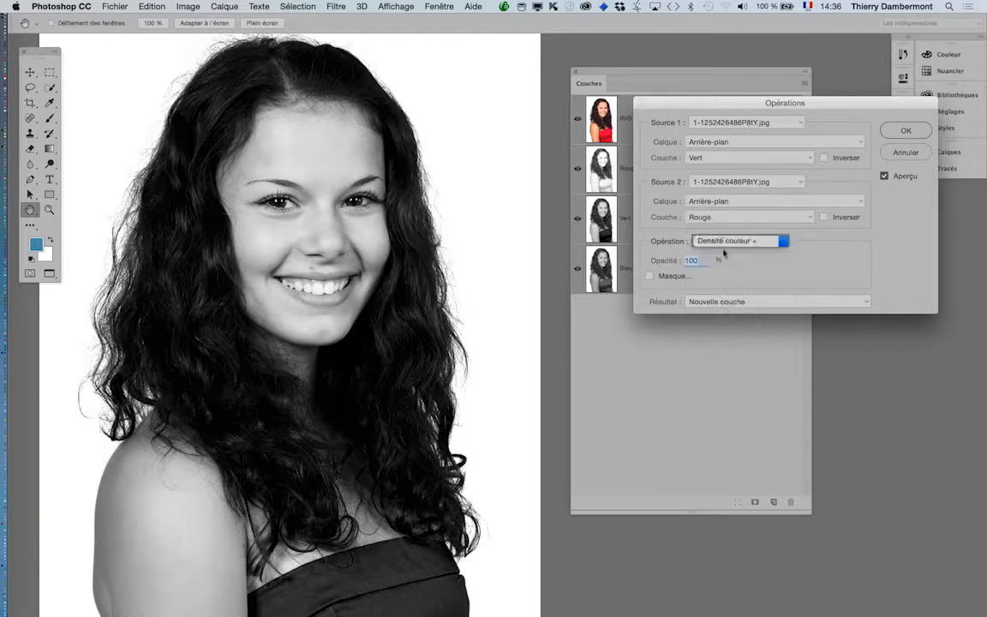
left_click(728, 240)
left_click(727, 253)
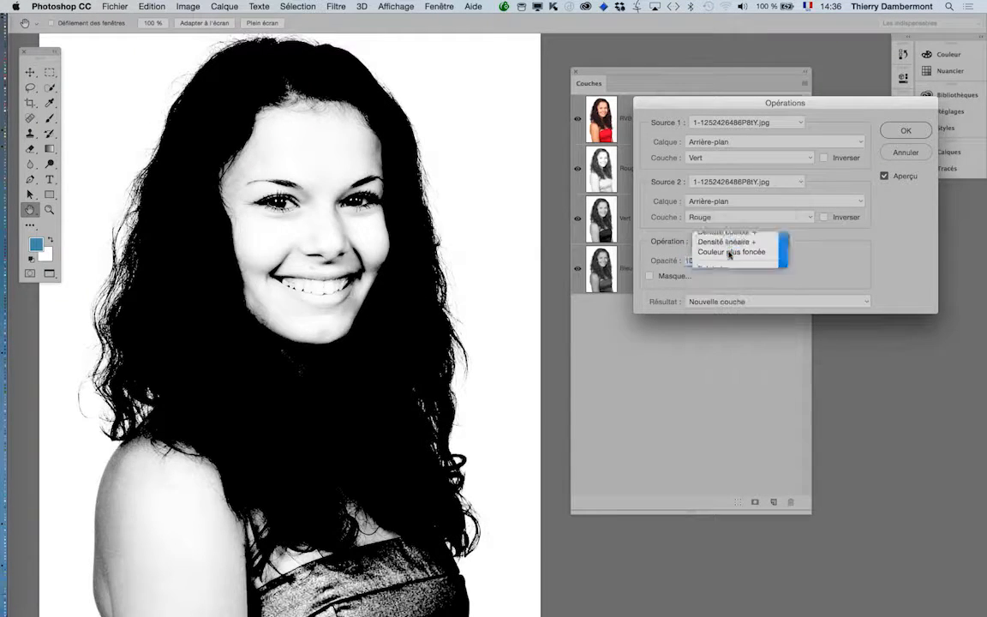
- Try Eclaircir and Superposition on the Vert and Rouge channels, and set the blending mode to Couleur plus claire
left_click(727, 243)
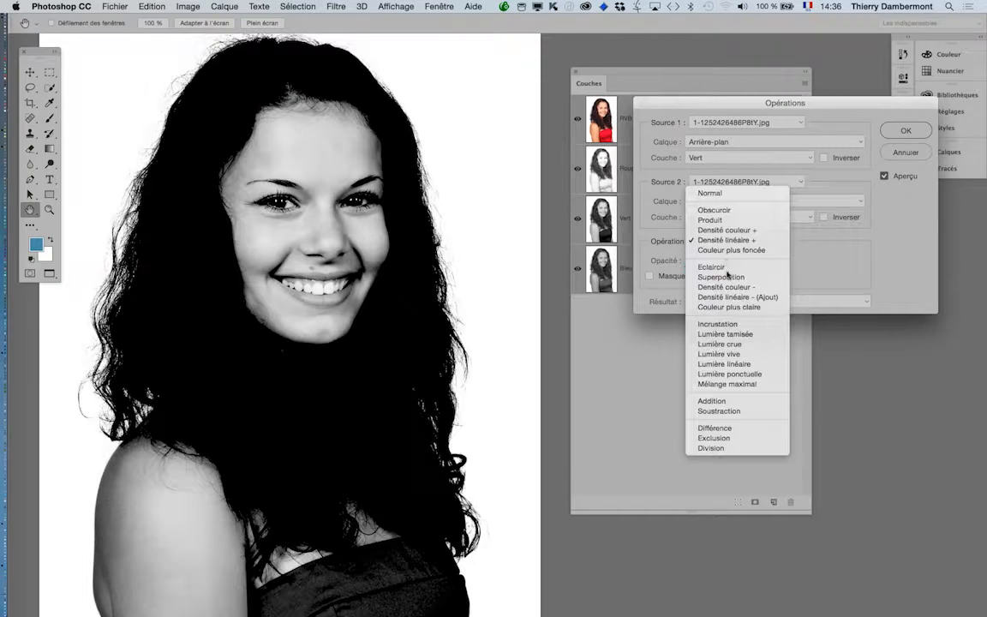
left_click(726, 263)
left_click(725, 243)
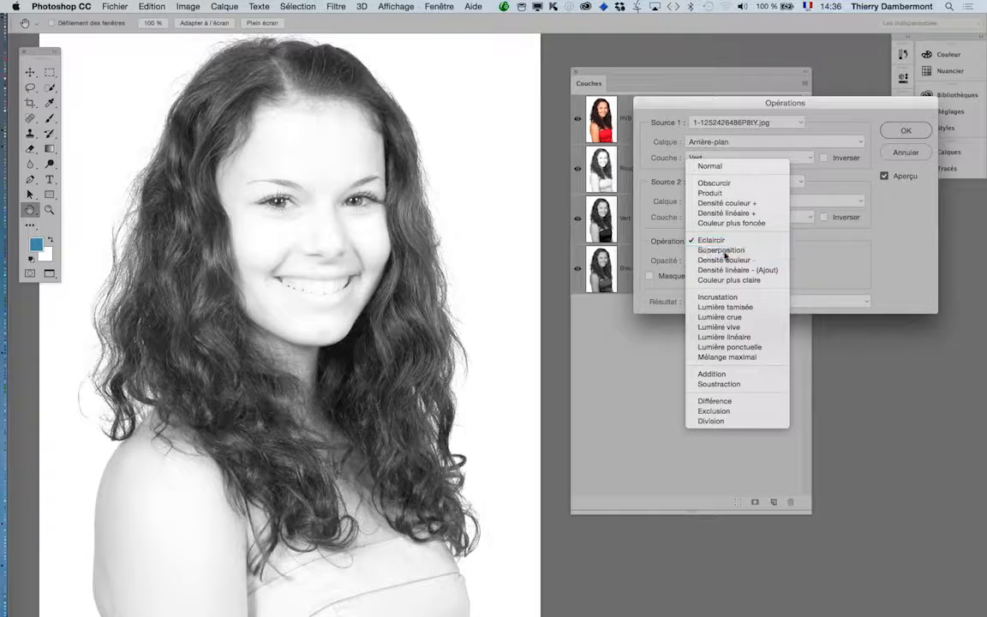
left_click(727, 254)
left_click(724, 242)
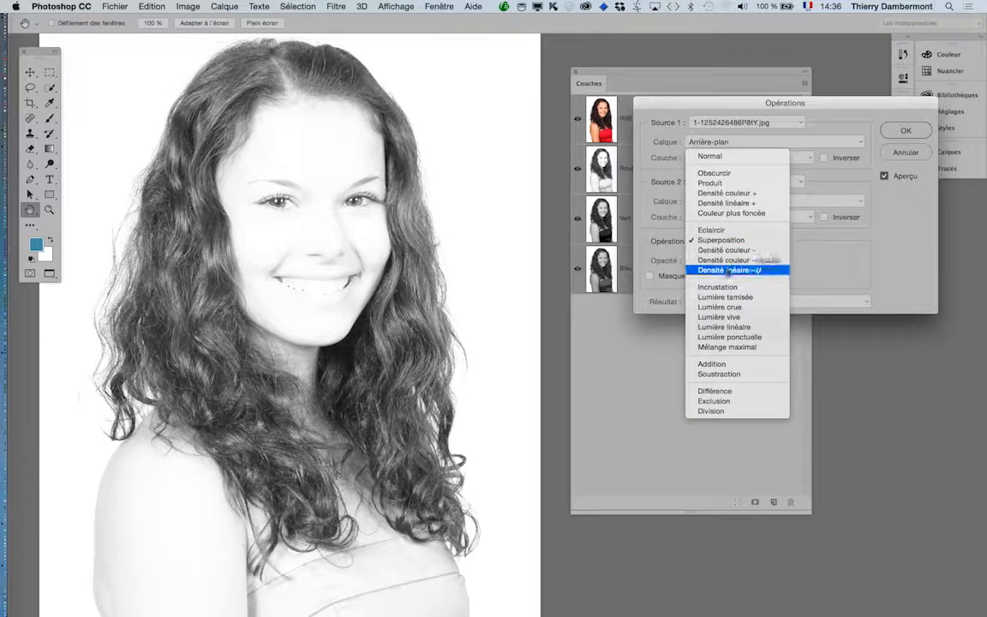
left_click(724, 276)
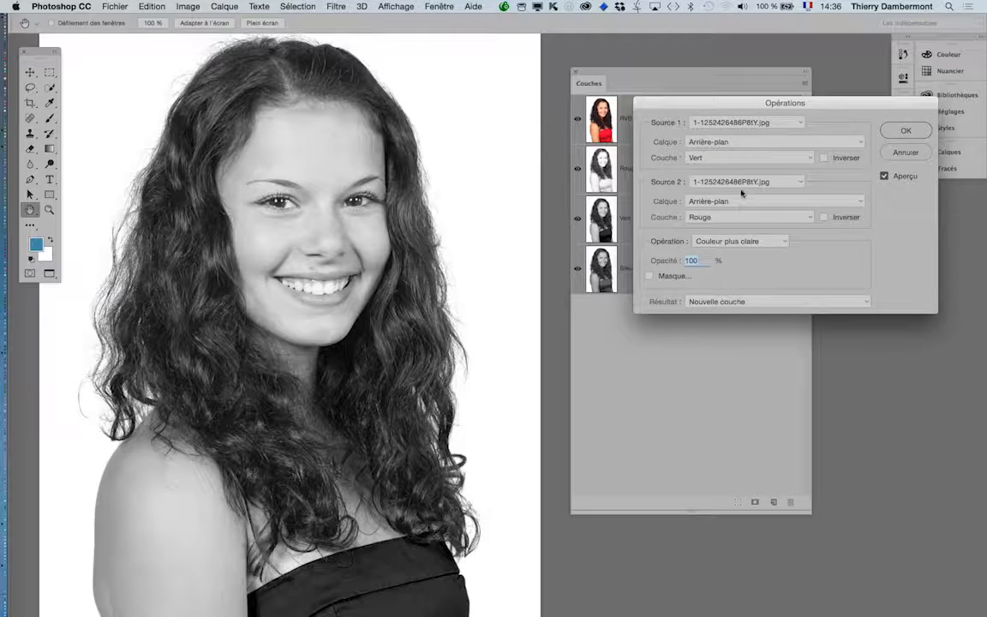
- Move the Opérations dialog away from its current spot, try Rouge for Source 1, and set its channel to Bleu
left_click_drag(706, 107, 672, 141)
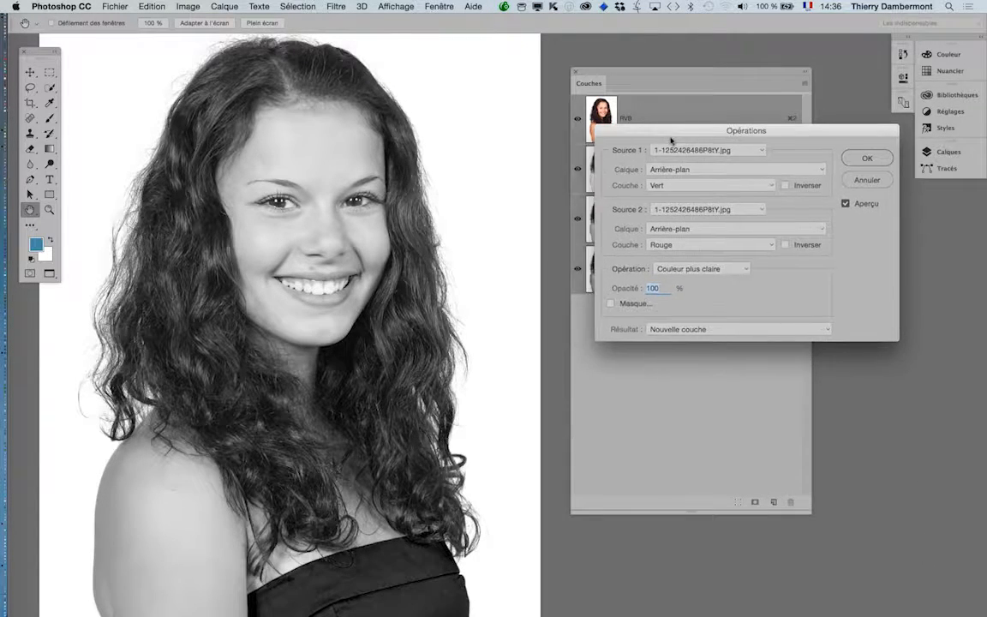
left_click(678, 190)
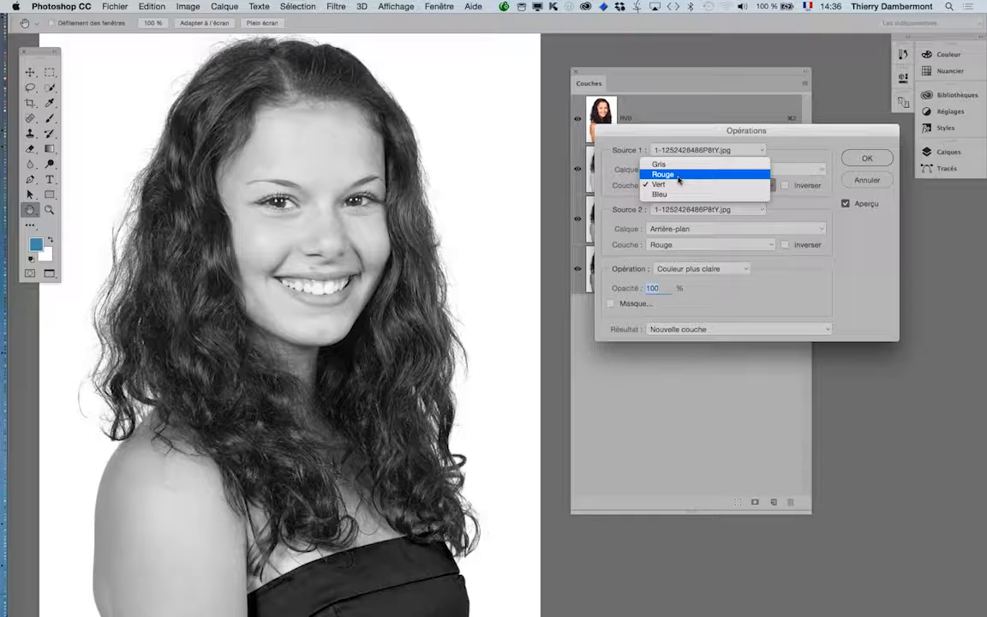
left_click(677, 175)
left_click(676, 185)
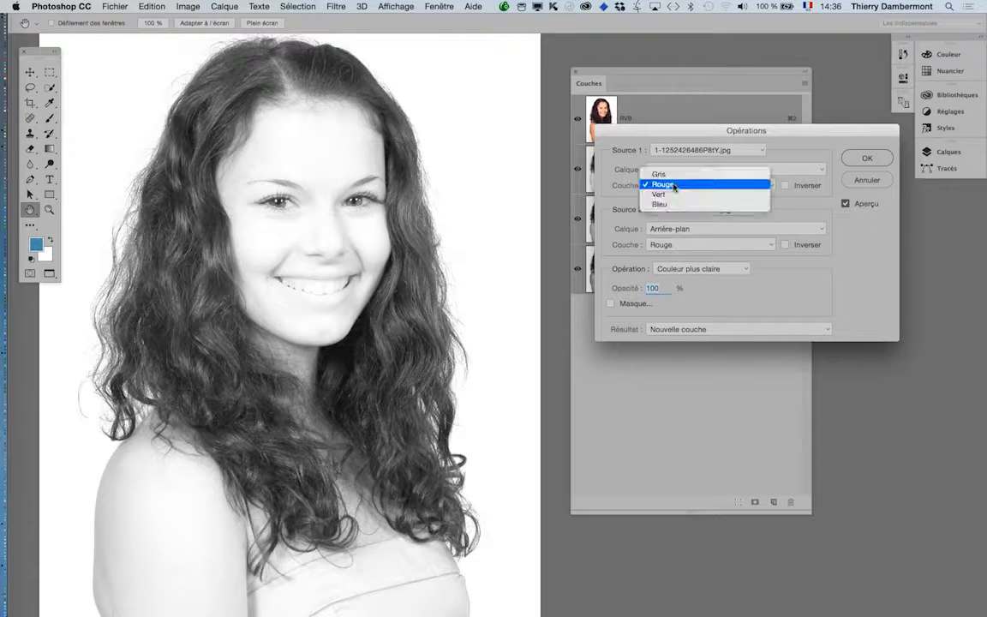
left_click(677, 203)
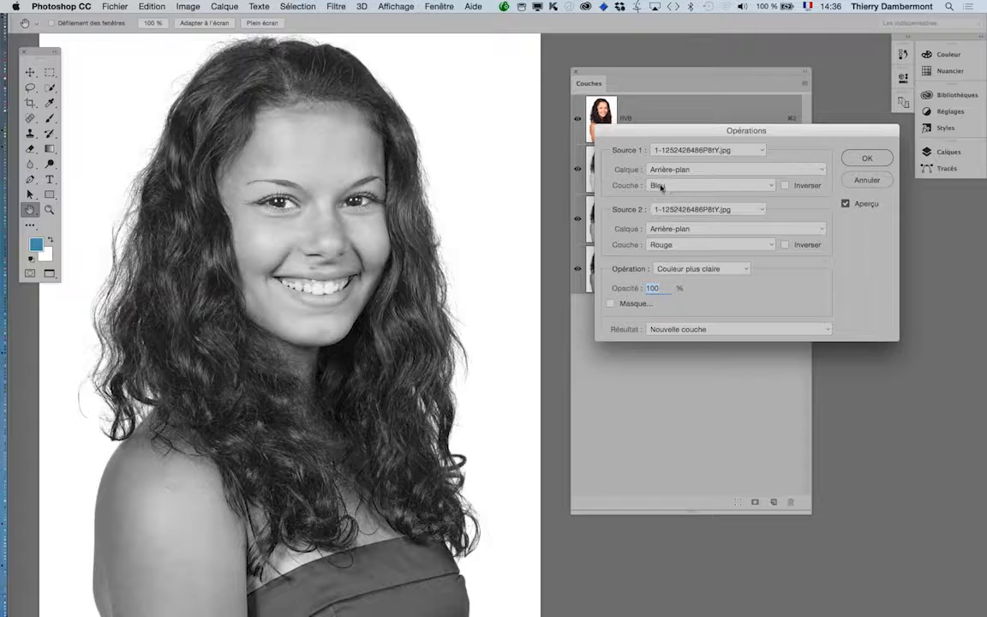
left_click(664, 188)
left_click(697, 263)
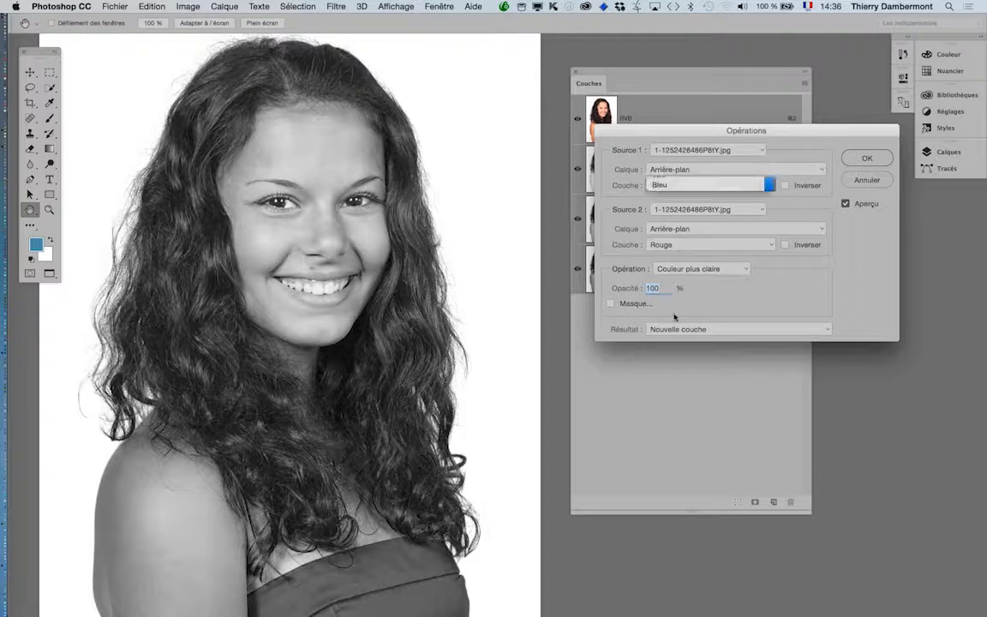
- Enable the calculation's mask, try Rouge and set its channel to Vert, and generate the result as a new channel
left_click(611, 303)
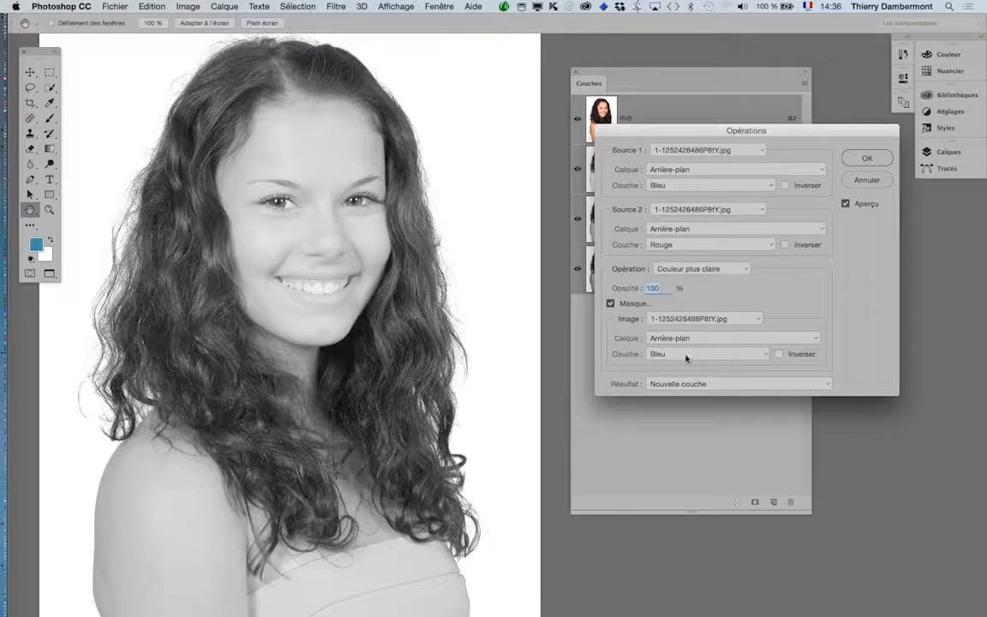
left_click(686, 358)
left_click(685, 334)
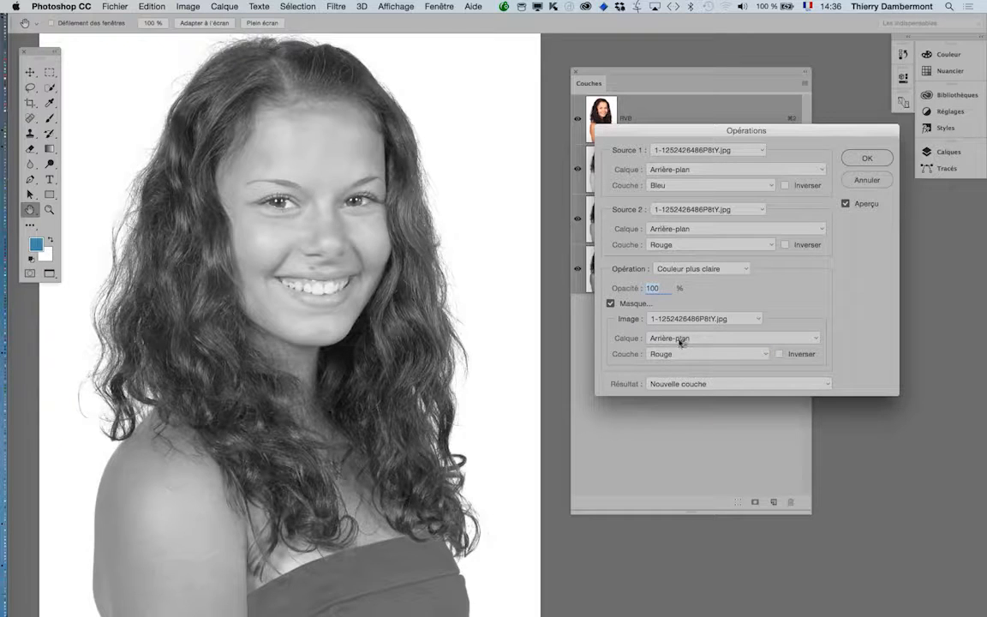
left_click(666, 351)
left_click(669, 360)
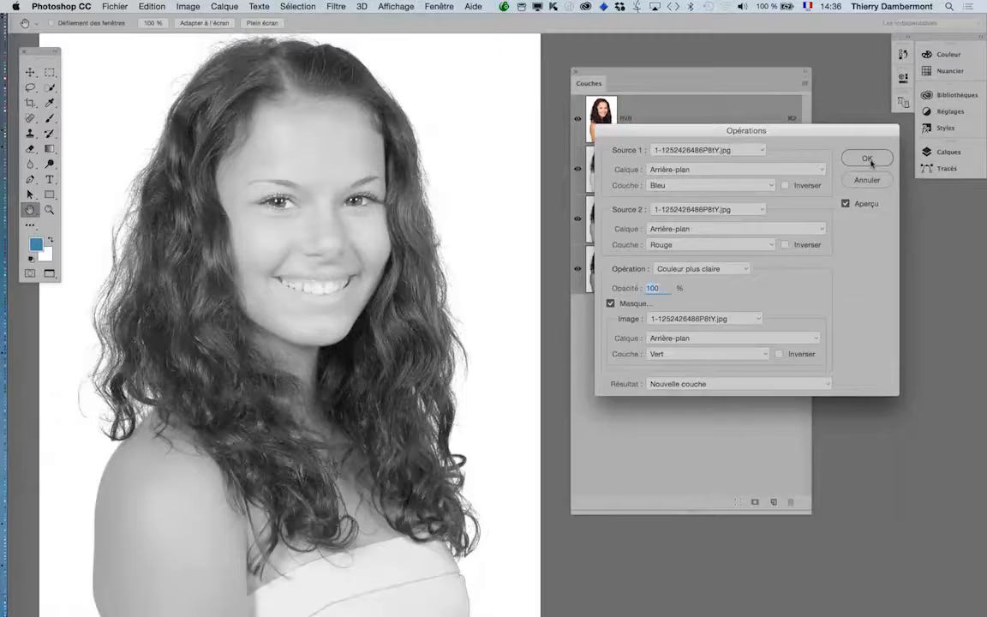
left_click(867, 159)
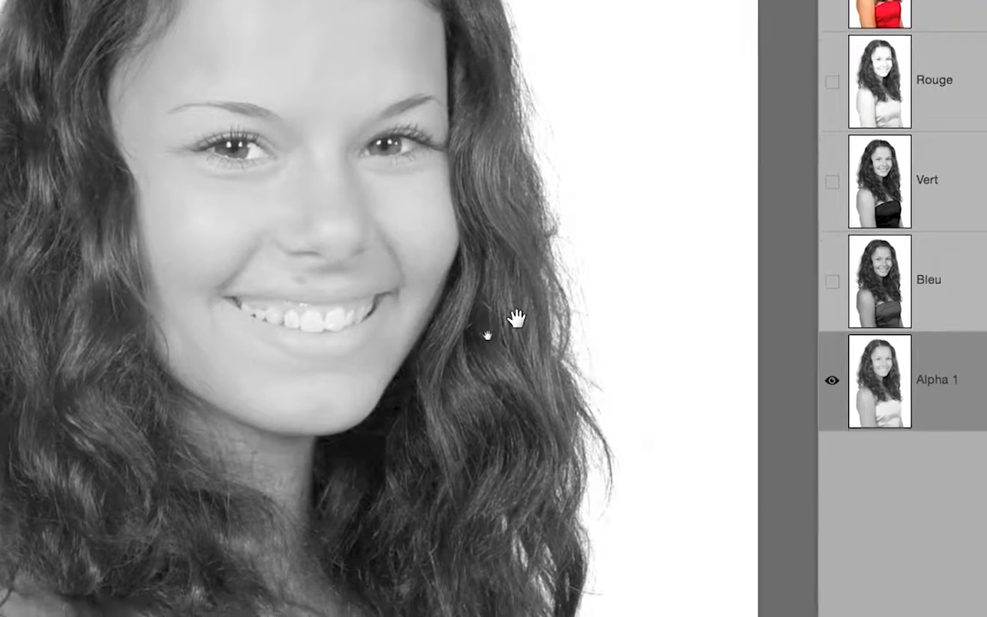
- Examine the face and hair close up, comparing the Rouge, Vert and Bleu channels with the new Alpha 1 channel
left_click_drag(517, 319, 802, 471)
left_click_drag(589, 352, 562, 200)
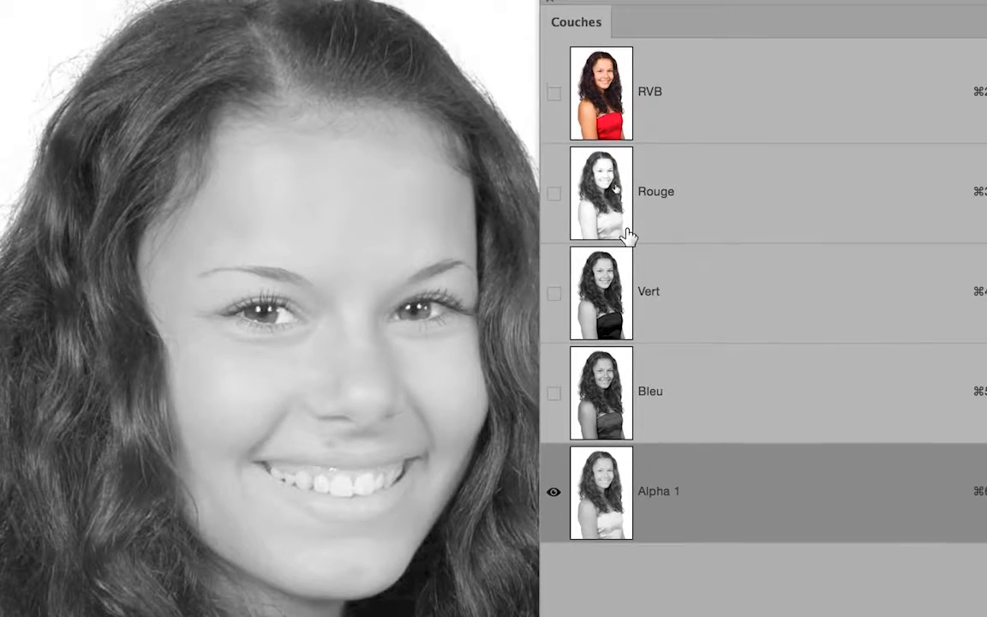
left_click(656, 197)
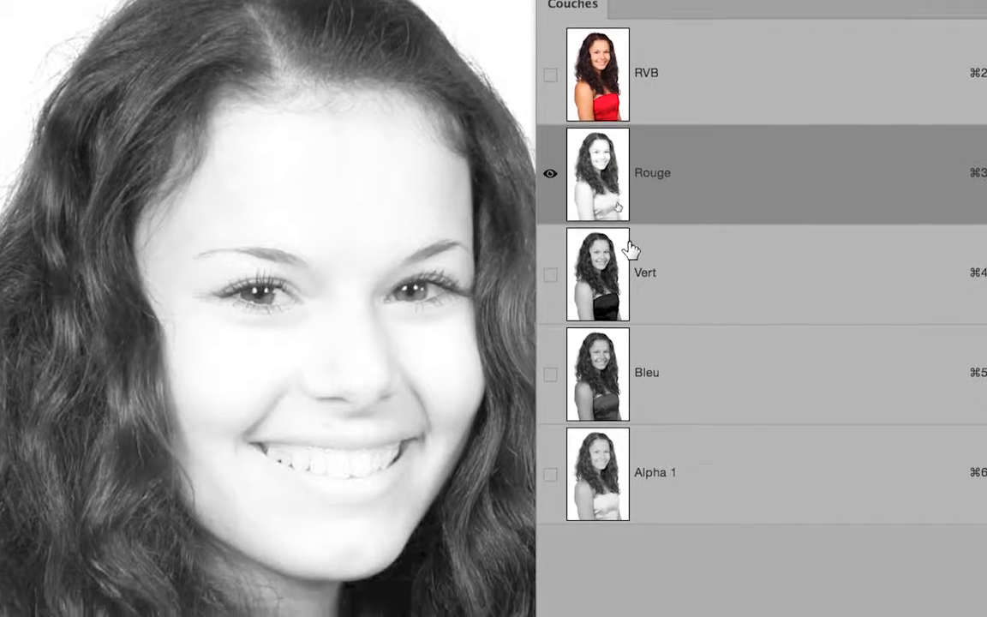
left_click(628, 284)
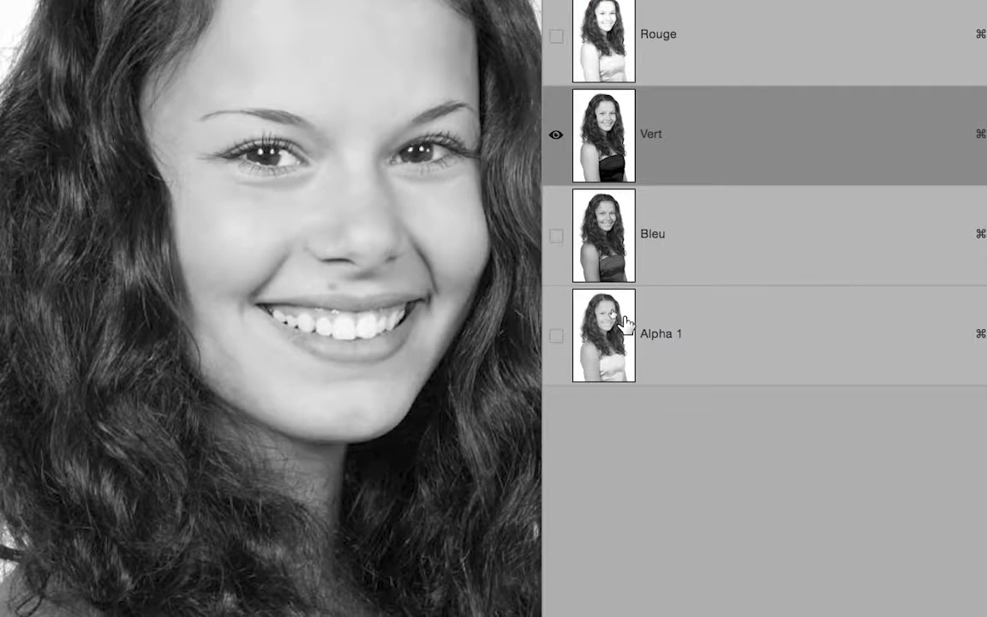
left_click(622, 454)
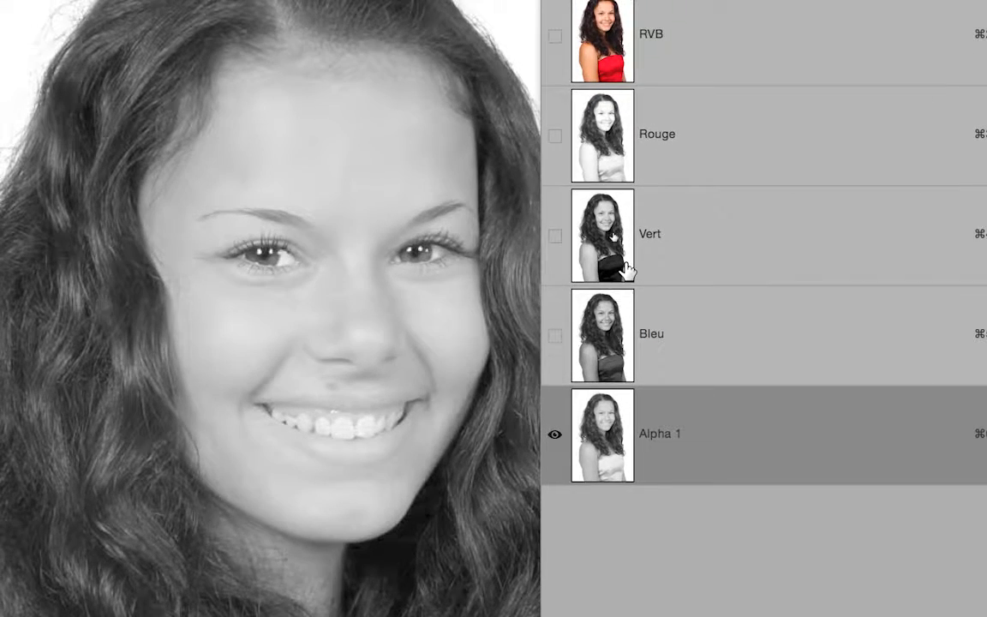
left_click(628, 170)
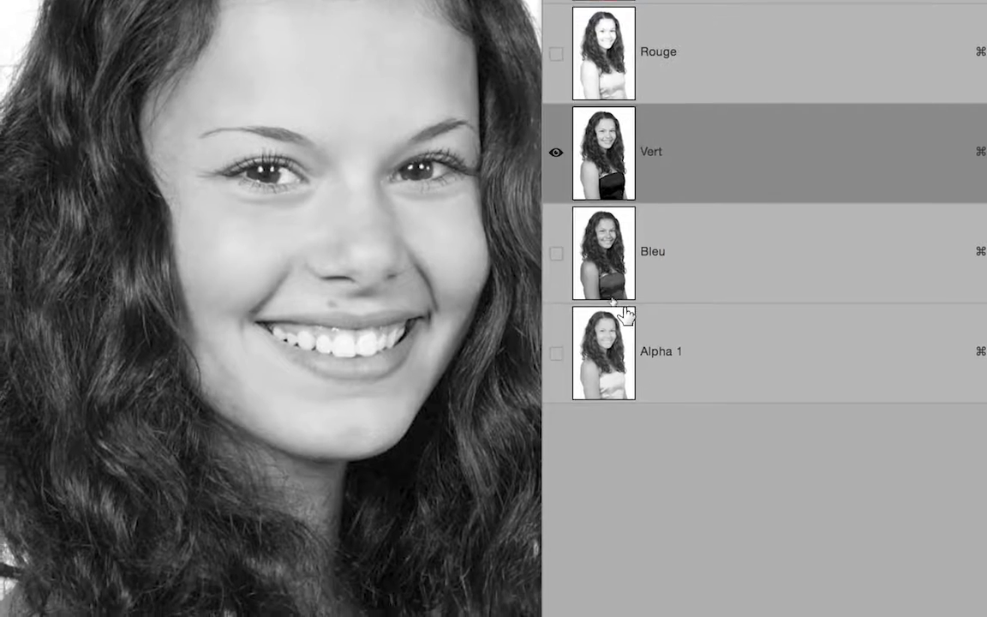
left_click(622, 406)
left_click(625, 238)
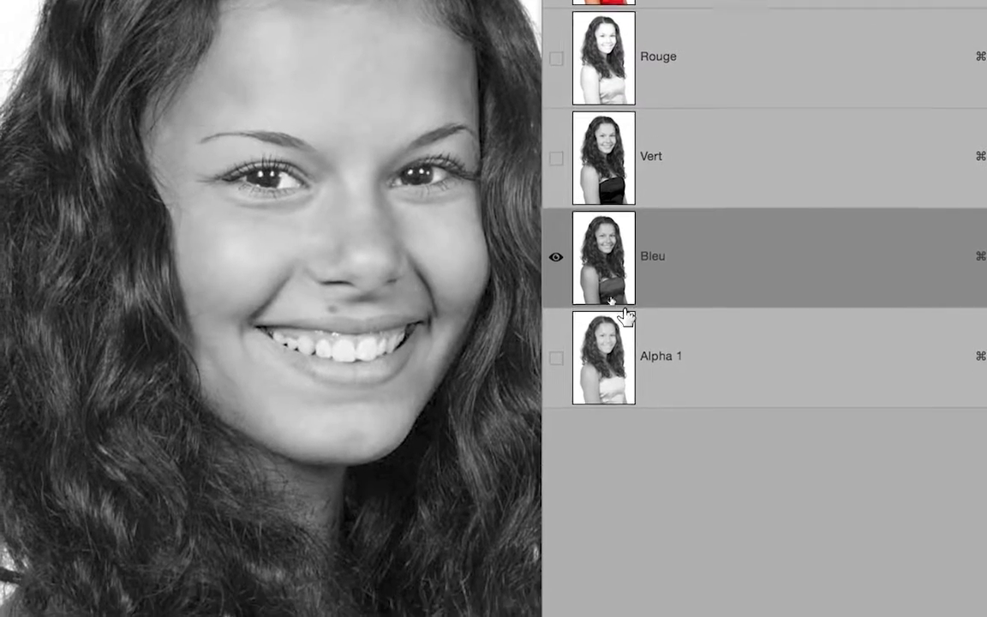
left_click(622, 370)
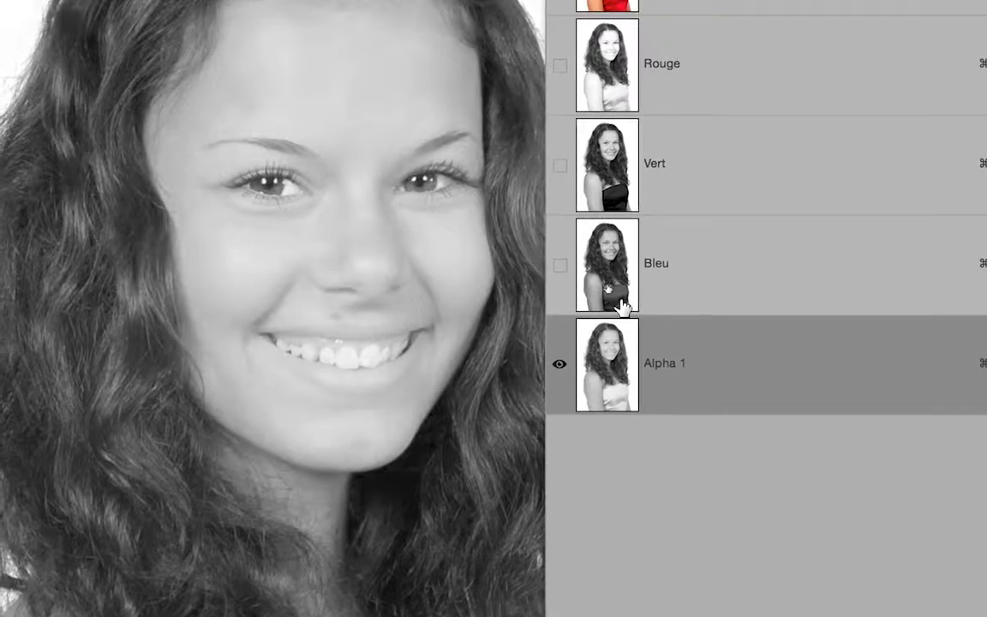
- Compare the tones of the Bleu, Vert and Rouge channels with one another, and display the Alpha 1 channel again
left_click(622, 300)
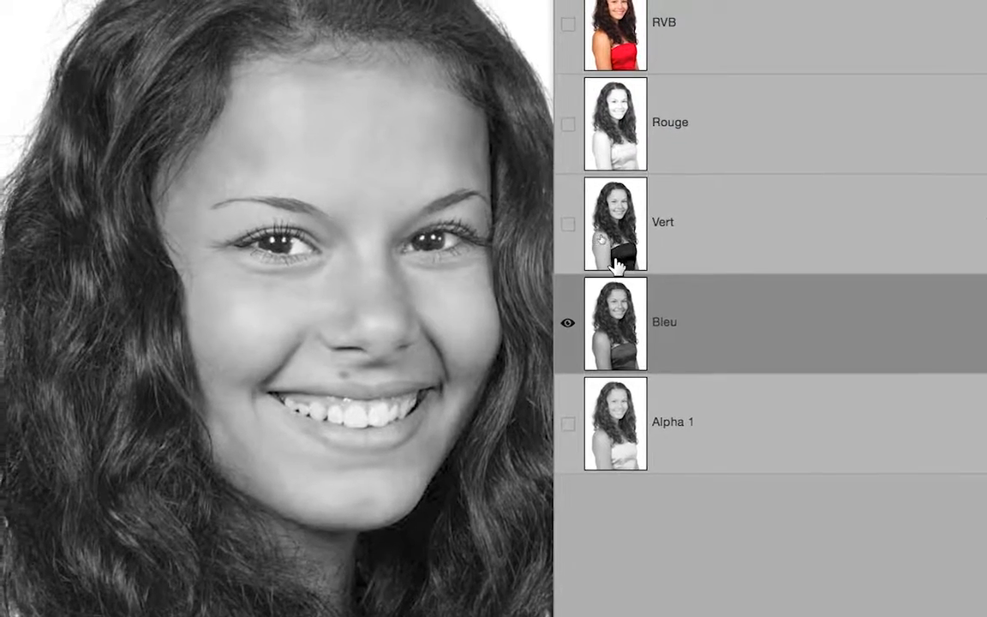
left_click(617, 265)
left_click(618, 165)
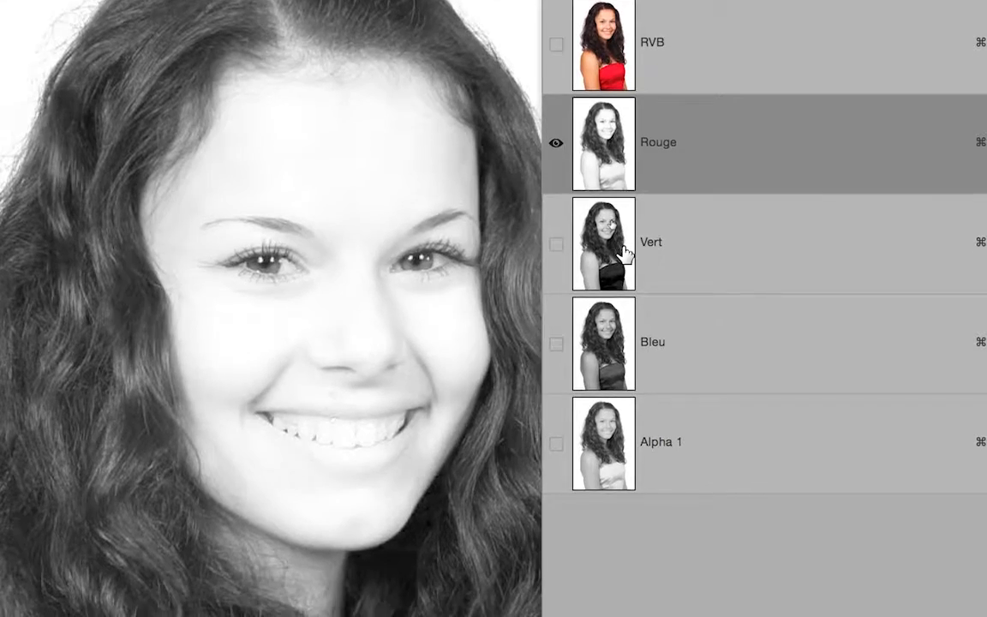
left_click(618, 274)
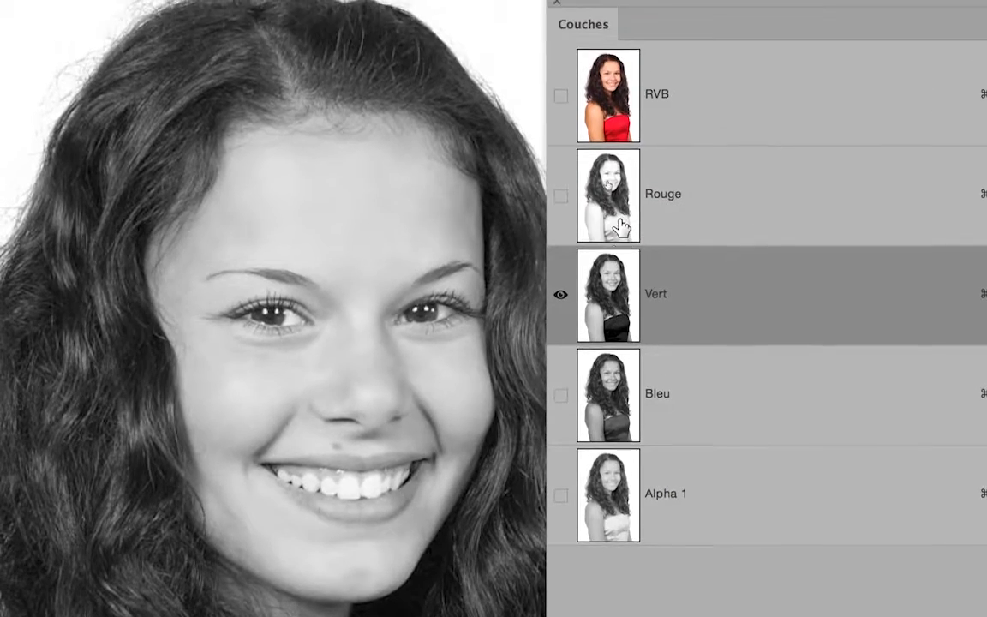
left_click(621, 225)
left_click(617, 324)
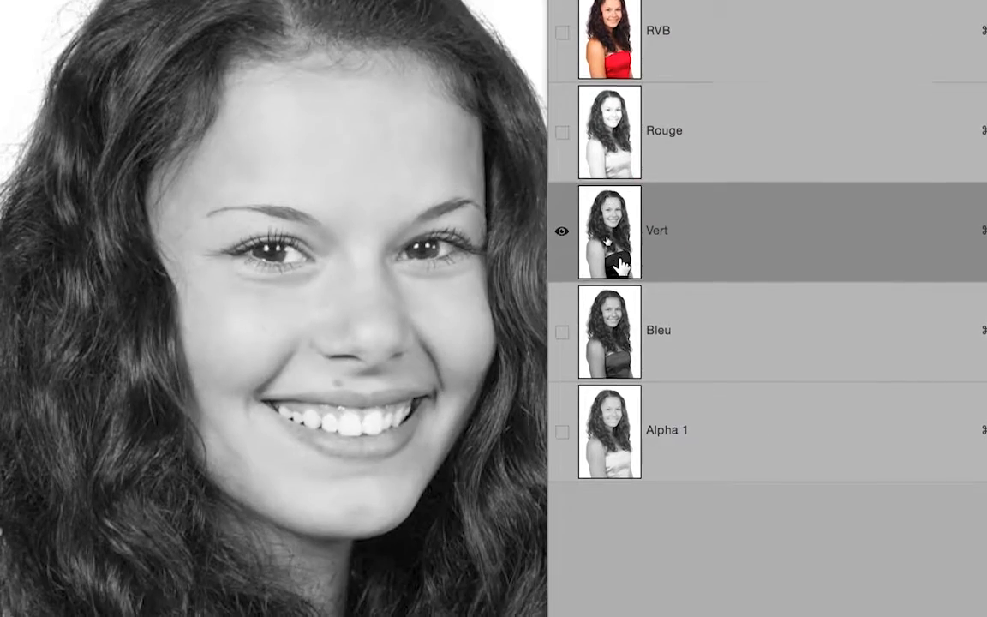
left_click(617, 281)
left_click(624, 159)
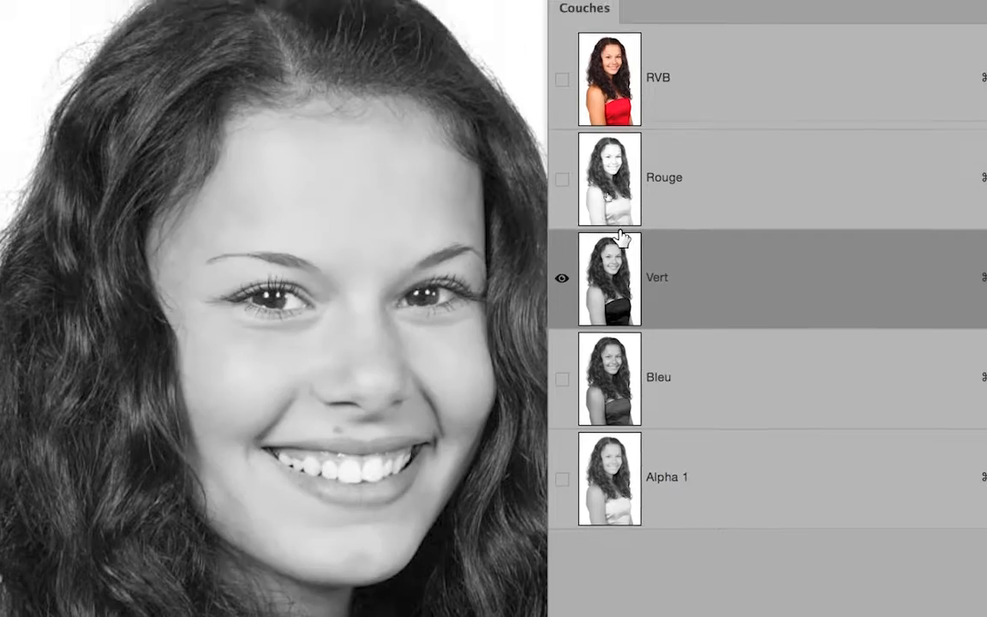
left_click(629, 136)
left_click(618, 492)
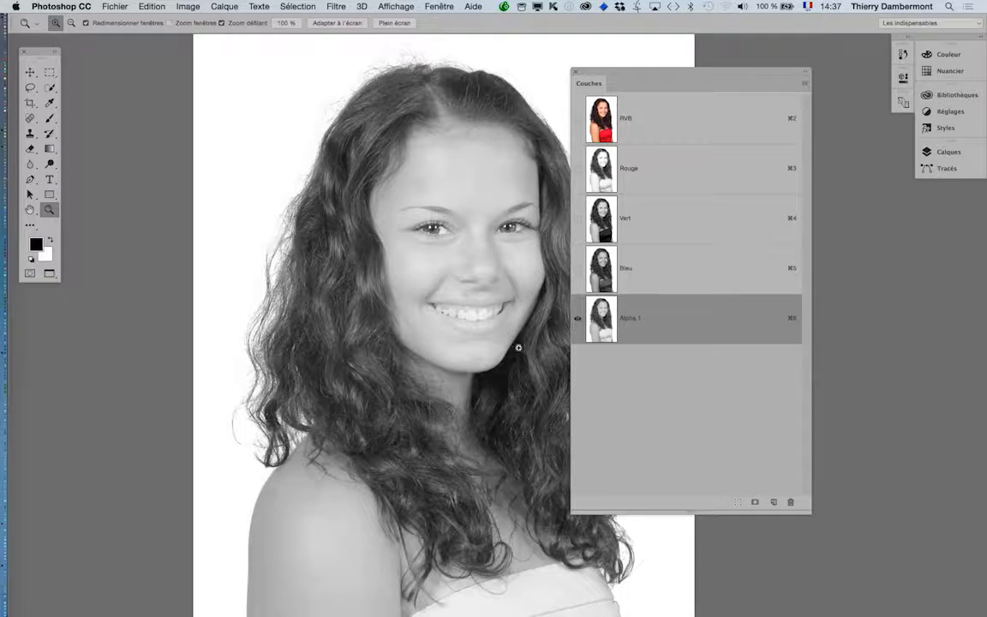
- Compare the whole portrait in the RVB composite and the Alpha 1 channel, leaving Alpha 1 displayed
key("alt")
left_click(473, 367, "alt")
left_click_drag(479, 355, 312, 302)
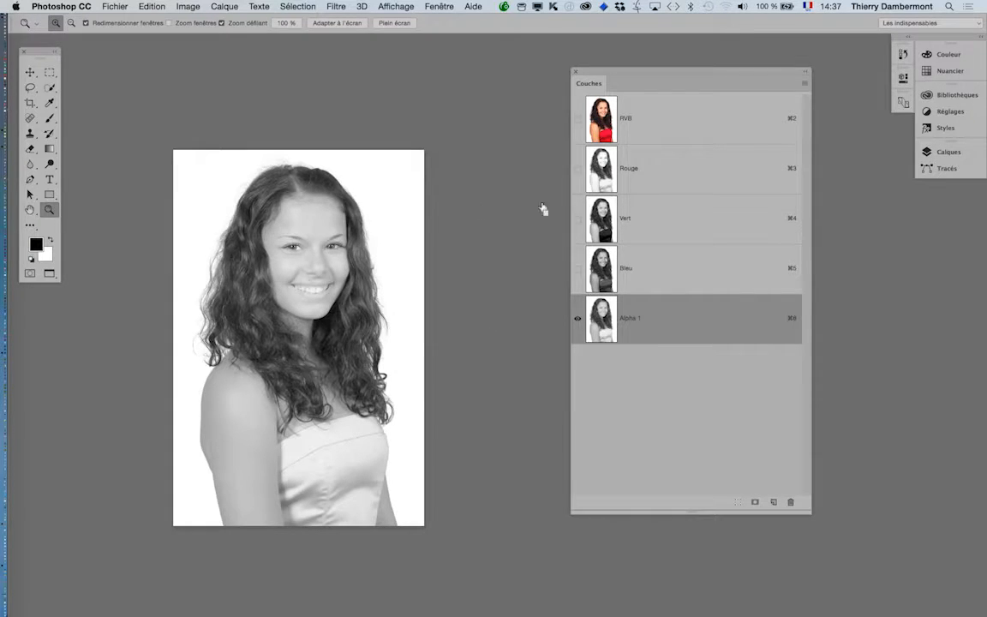
left_click(631, 127)
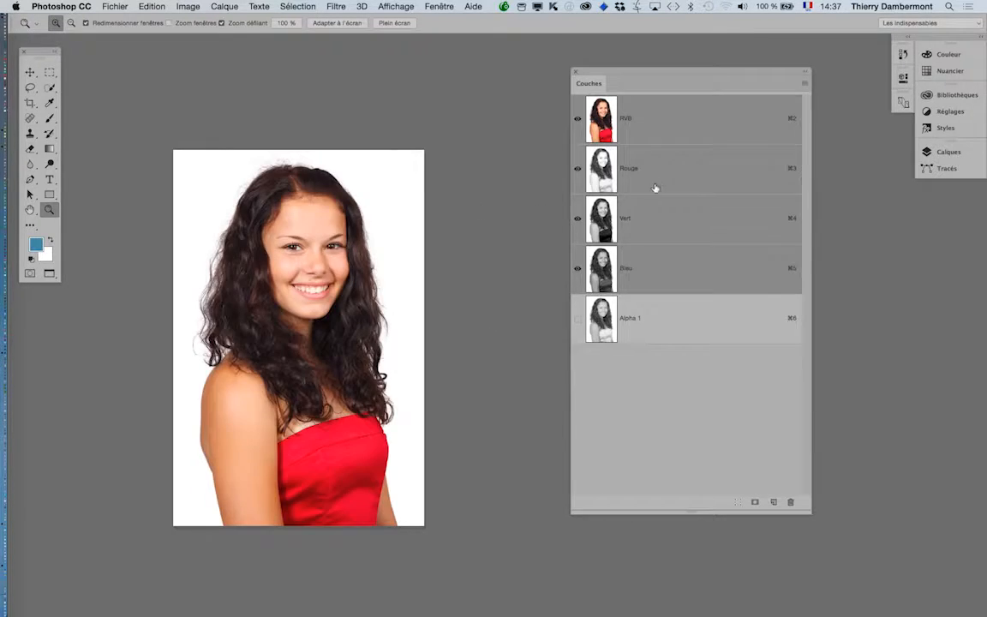
left_click(646, 319)
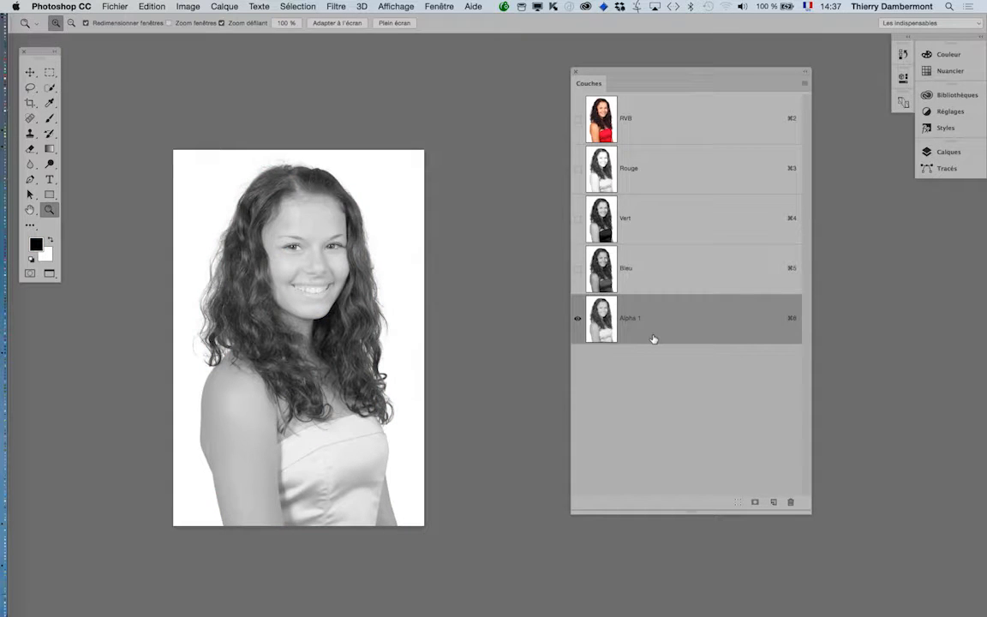